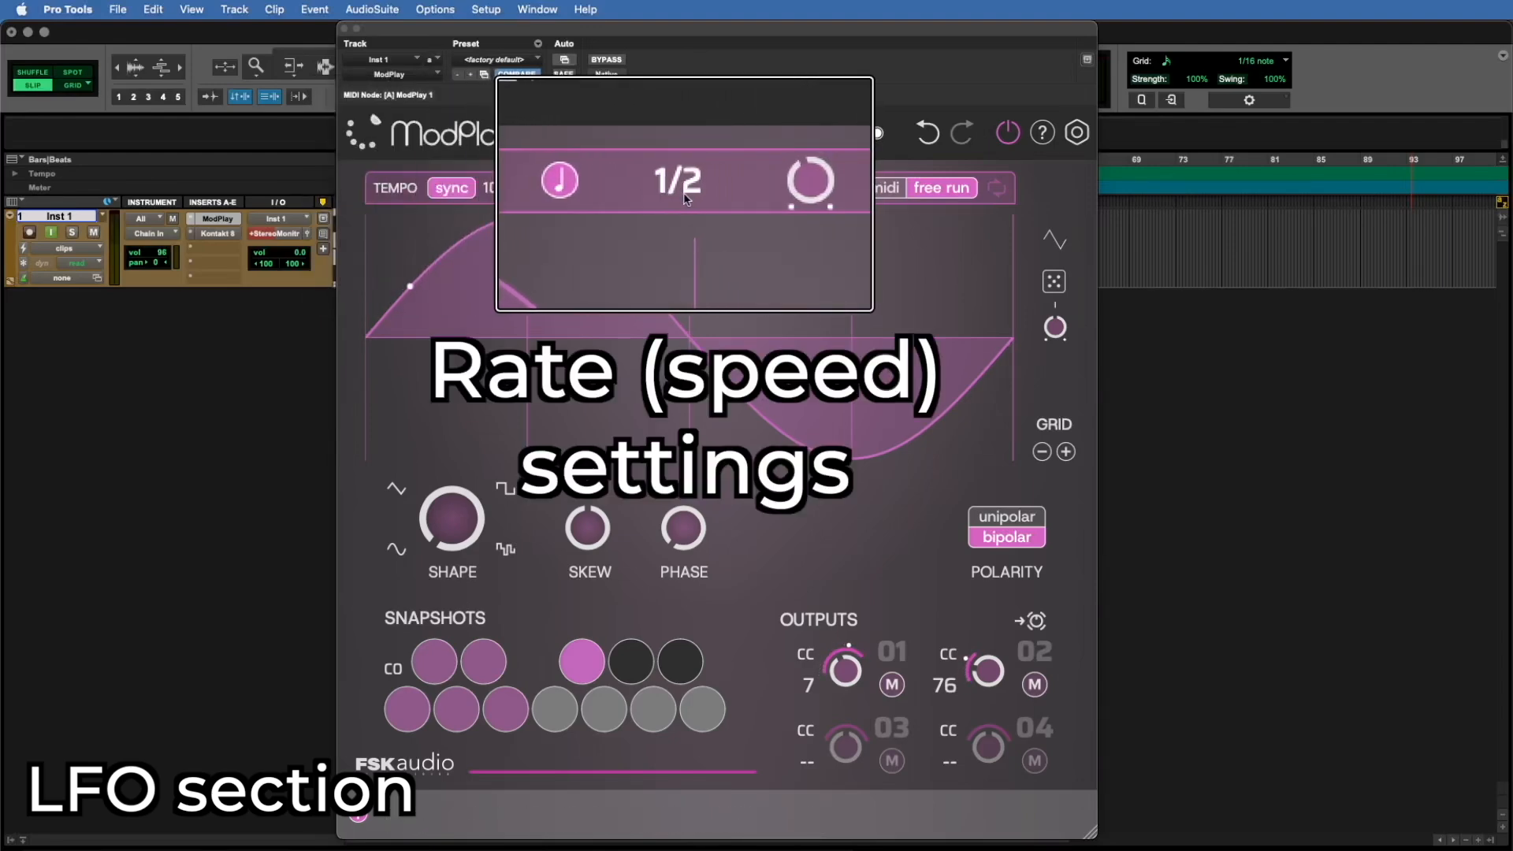
Step: Switch the LFO rate to hertz and back to note values, and set the rate to 5/16
click(618, 189)
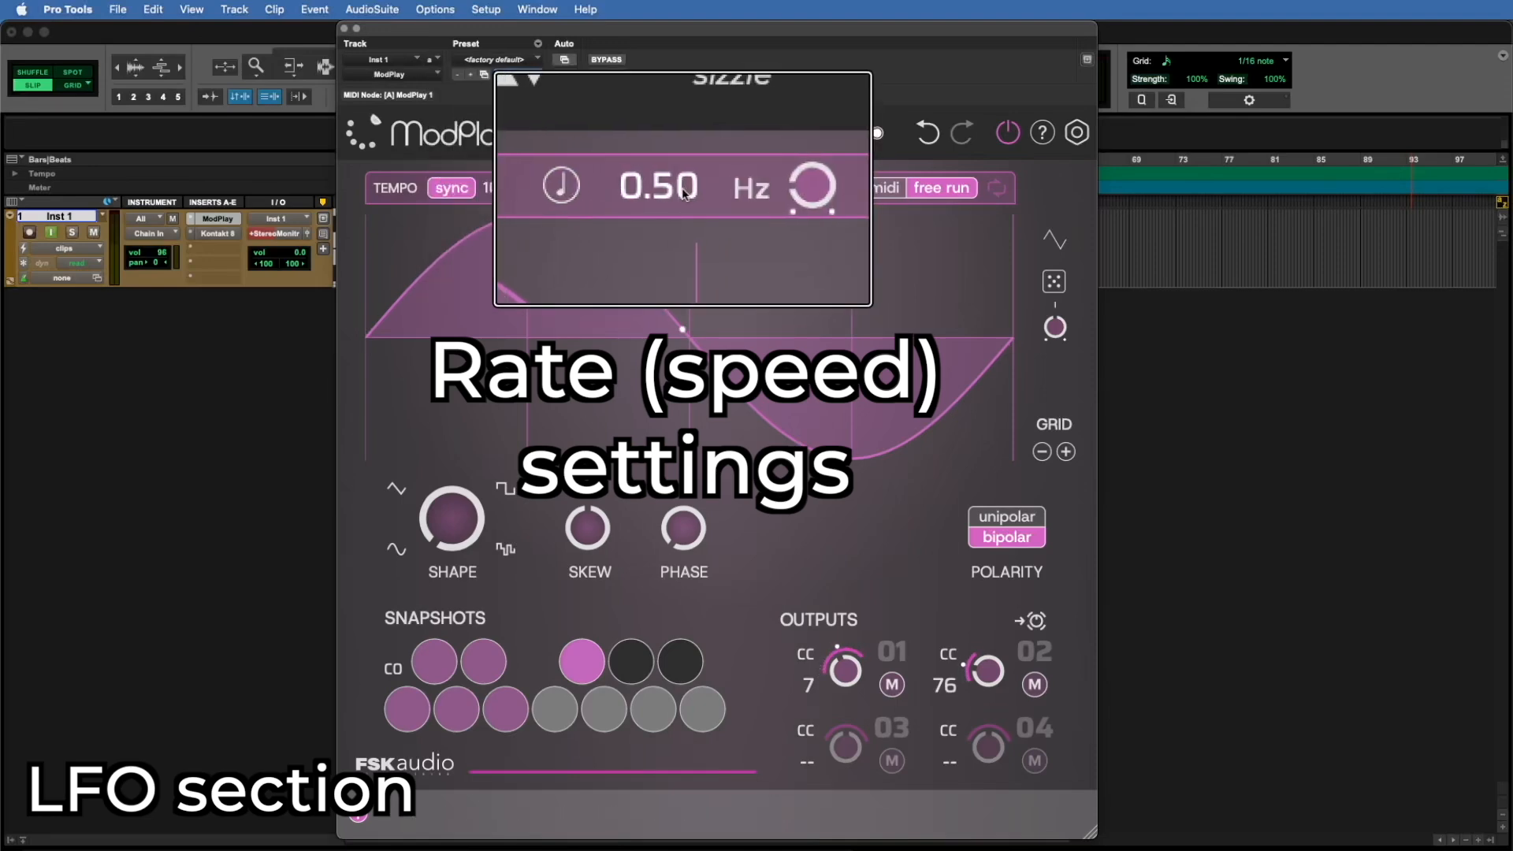
click(619, 187)
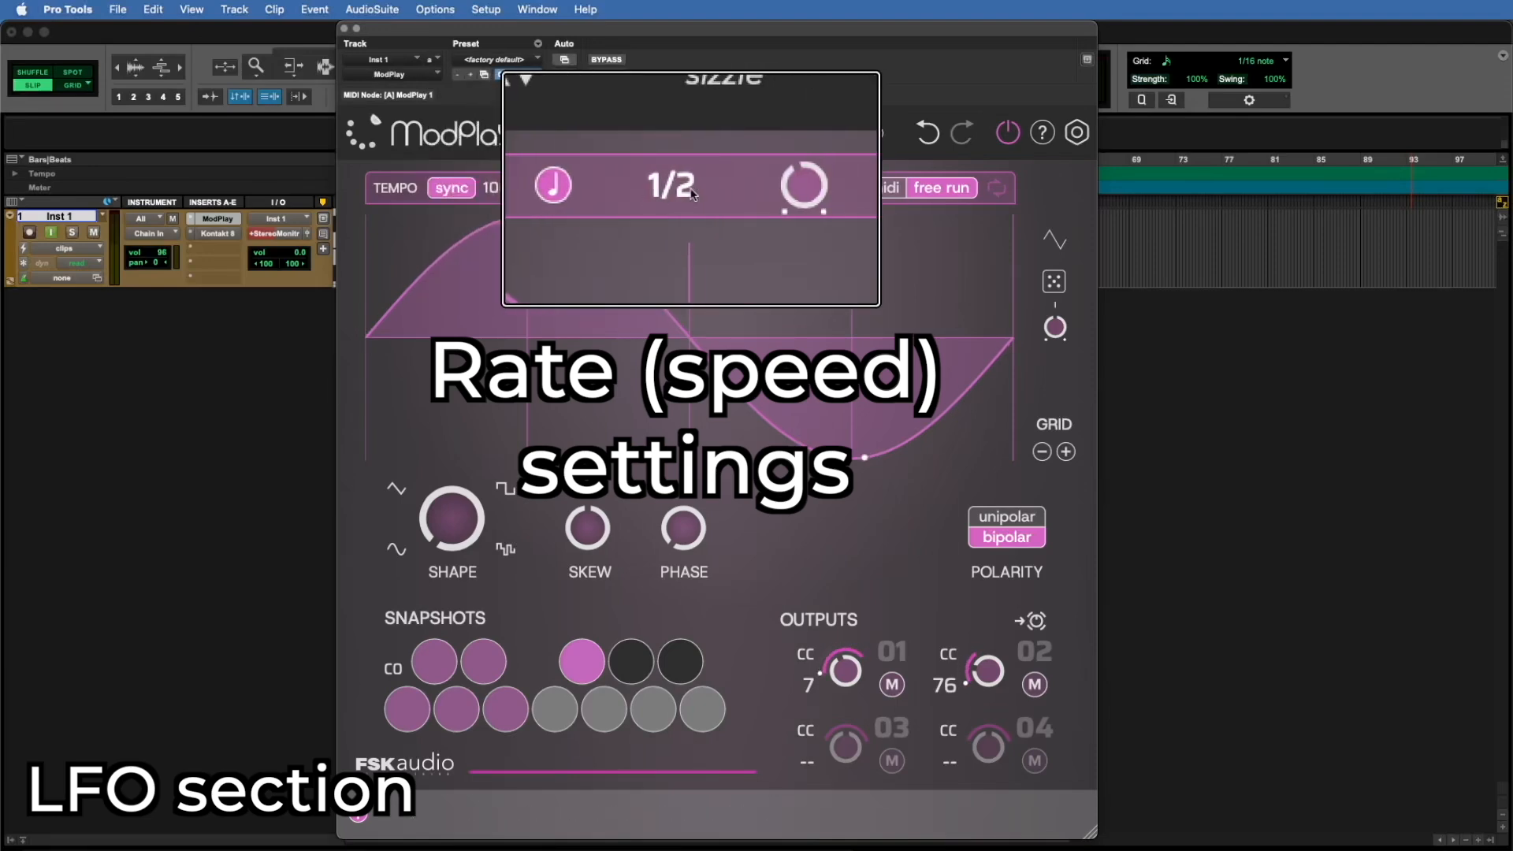
mouse_move(736, 194)
mouse_down()
mouse_move(736, 216)
mouse_move(736, 166)
mouse_up()
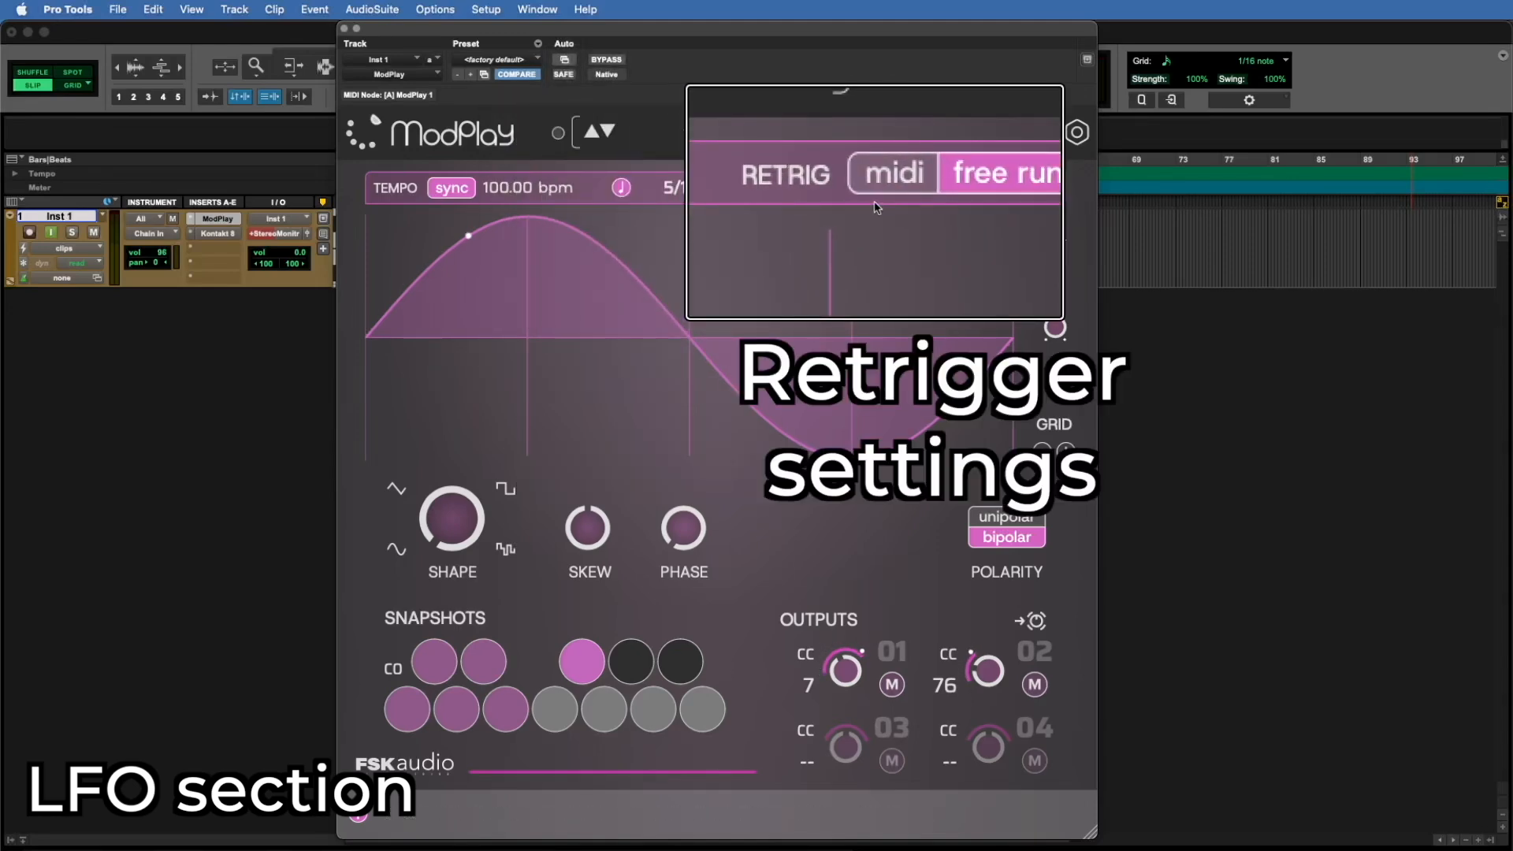
Step: Switch the retrigger mode to midi, return it to free run, and select midi again
click(897, 196)
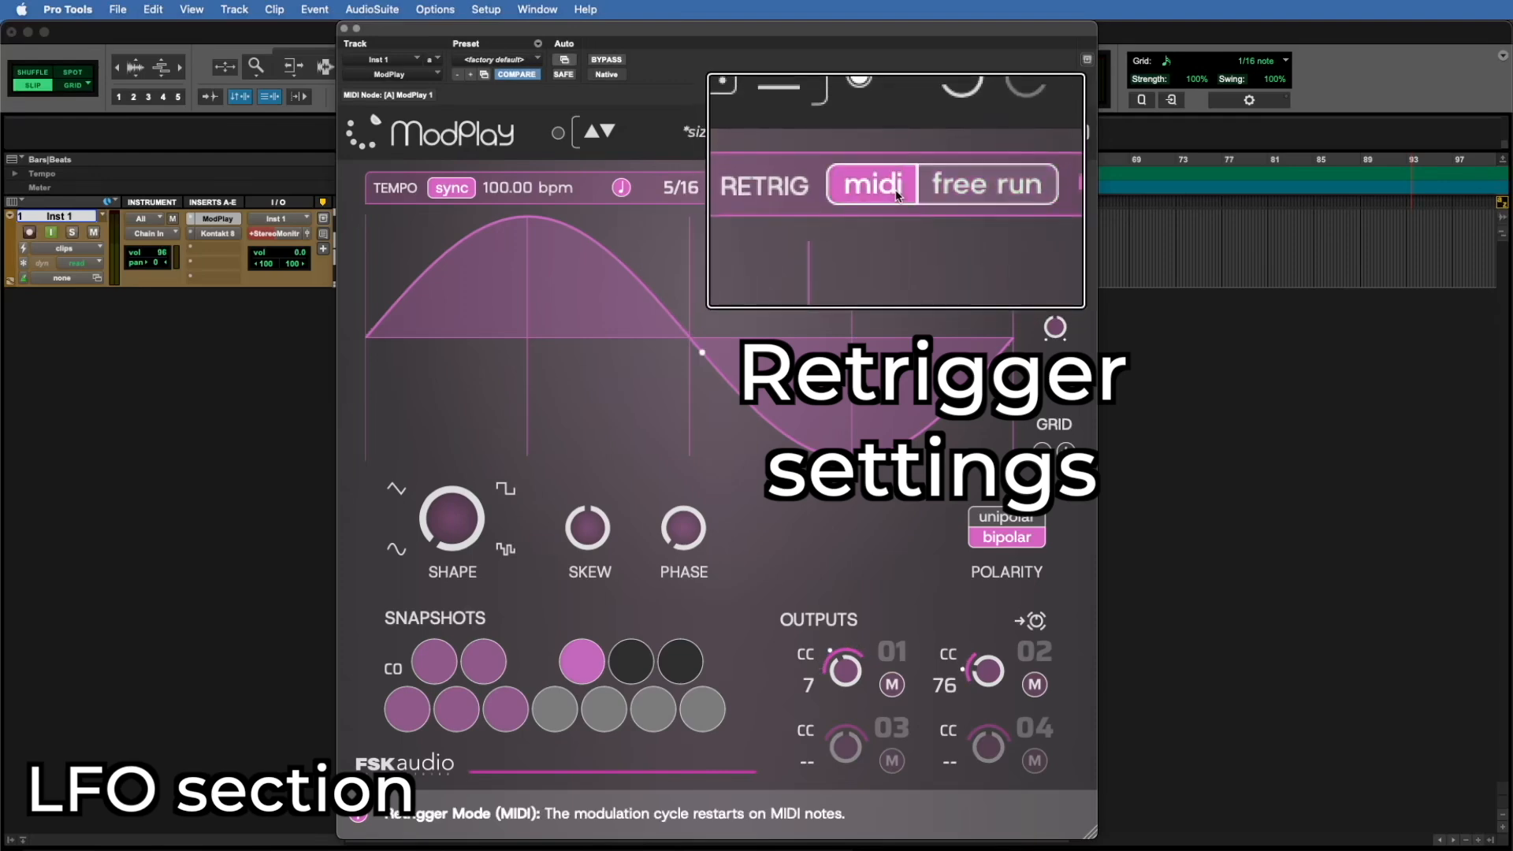
click(988, 186)
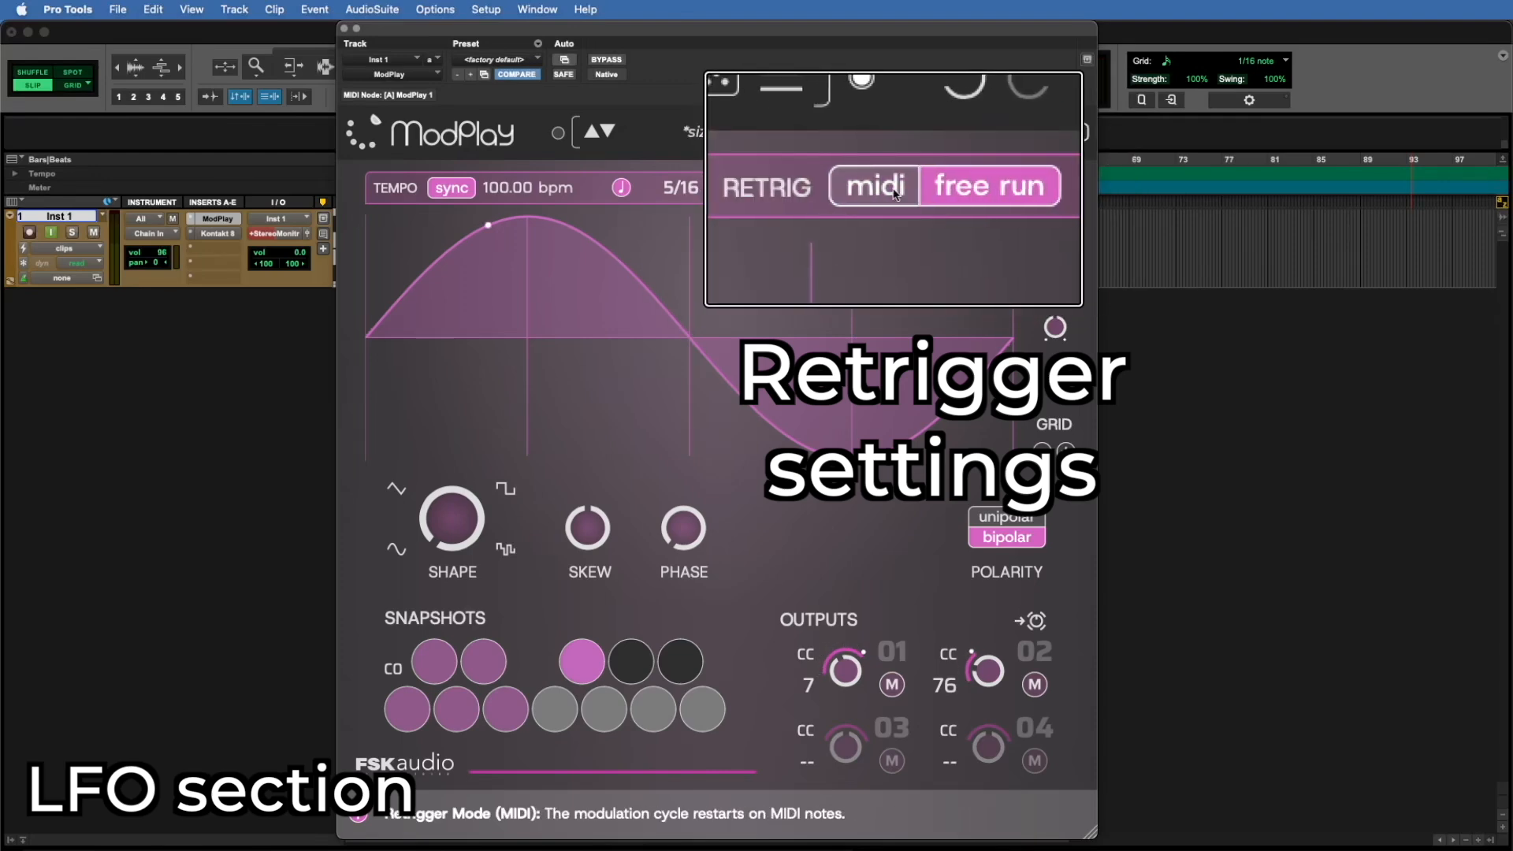
click(897, 193)
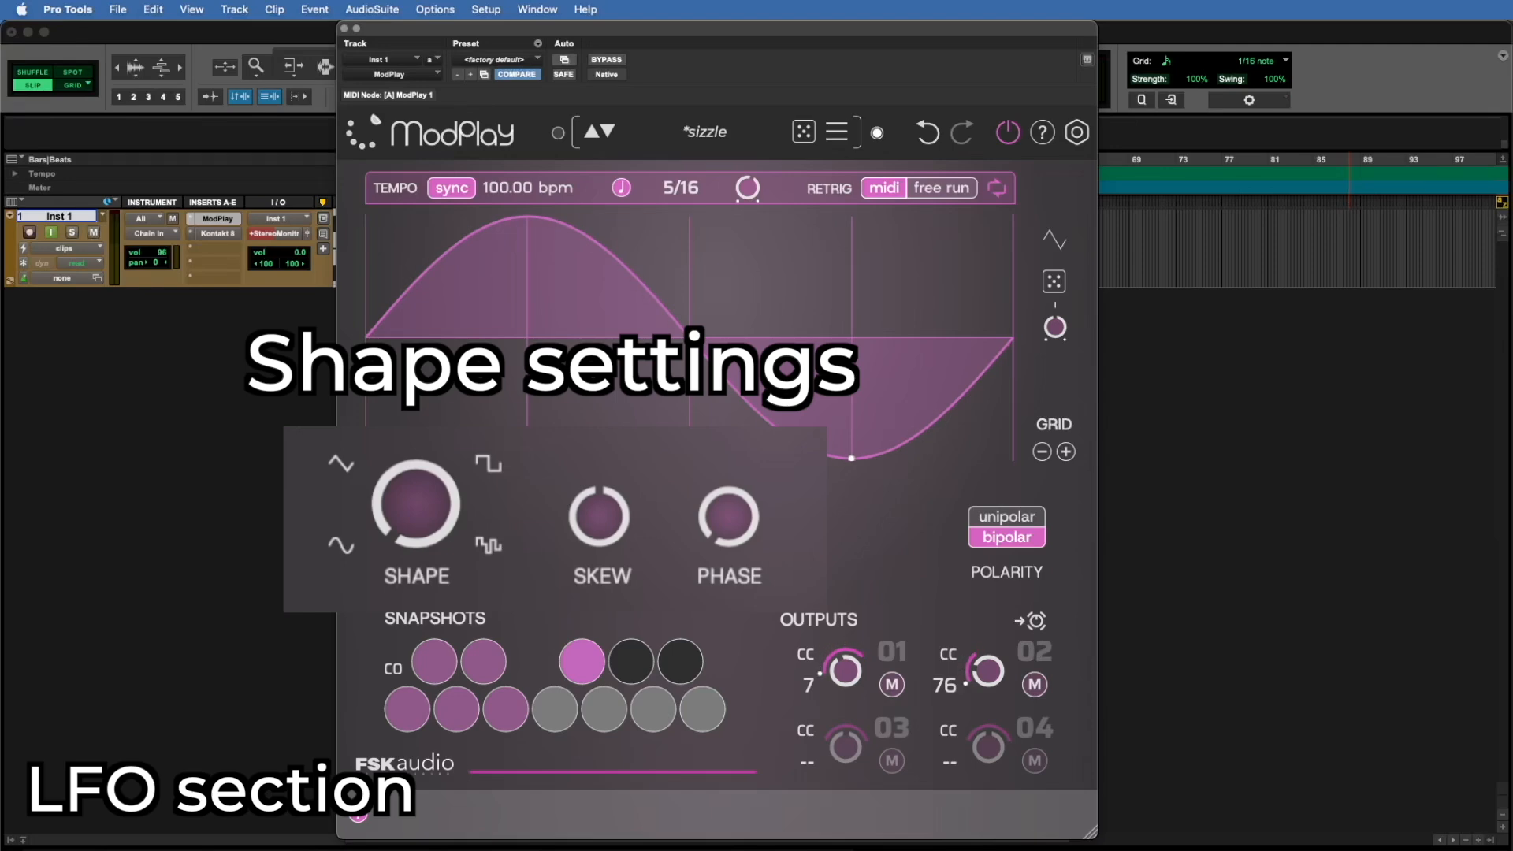
Step: Morph the LFO wave shape from sine up to square and back to 100% sine
mouse_move(461, 520)
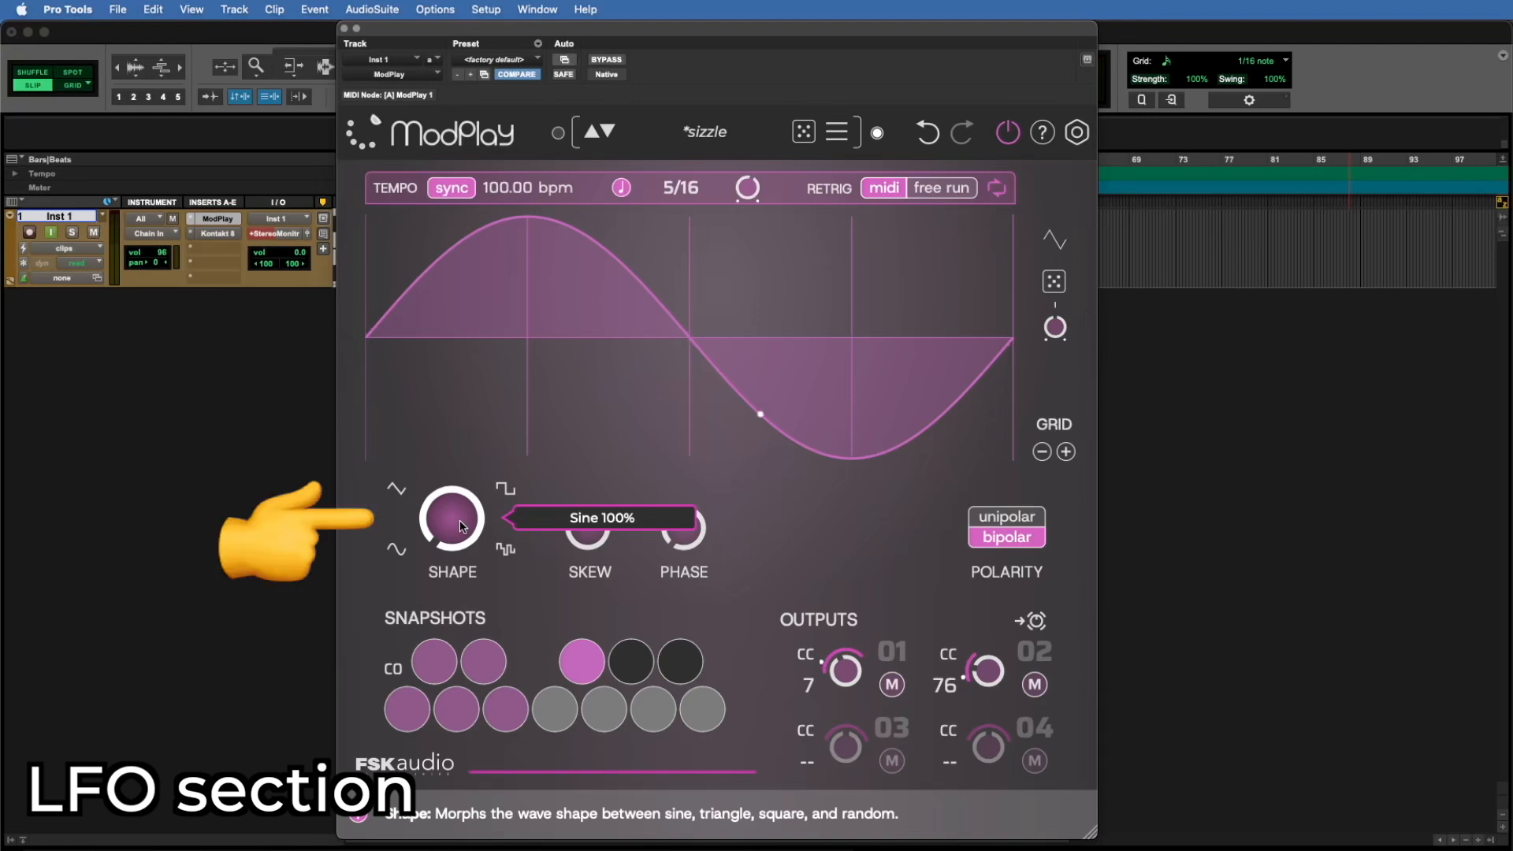
drag(460, 520, 458, 402)
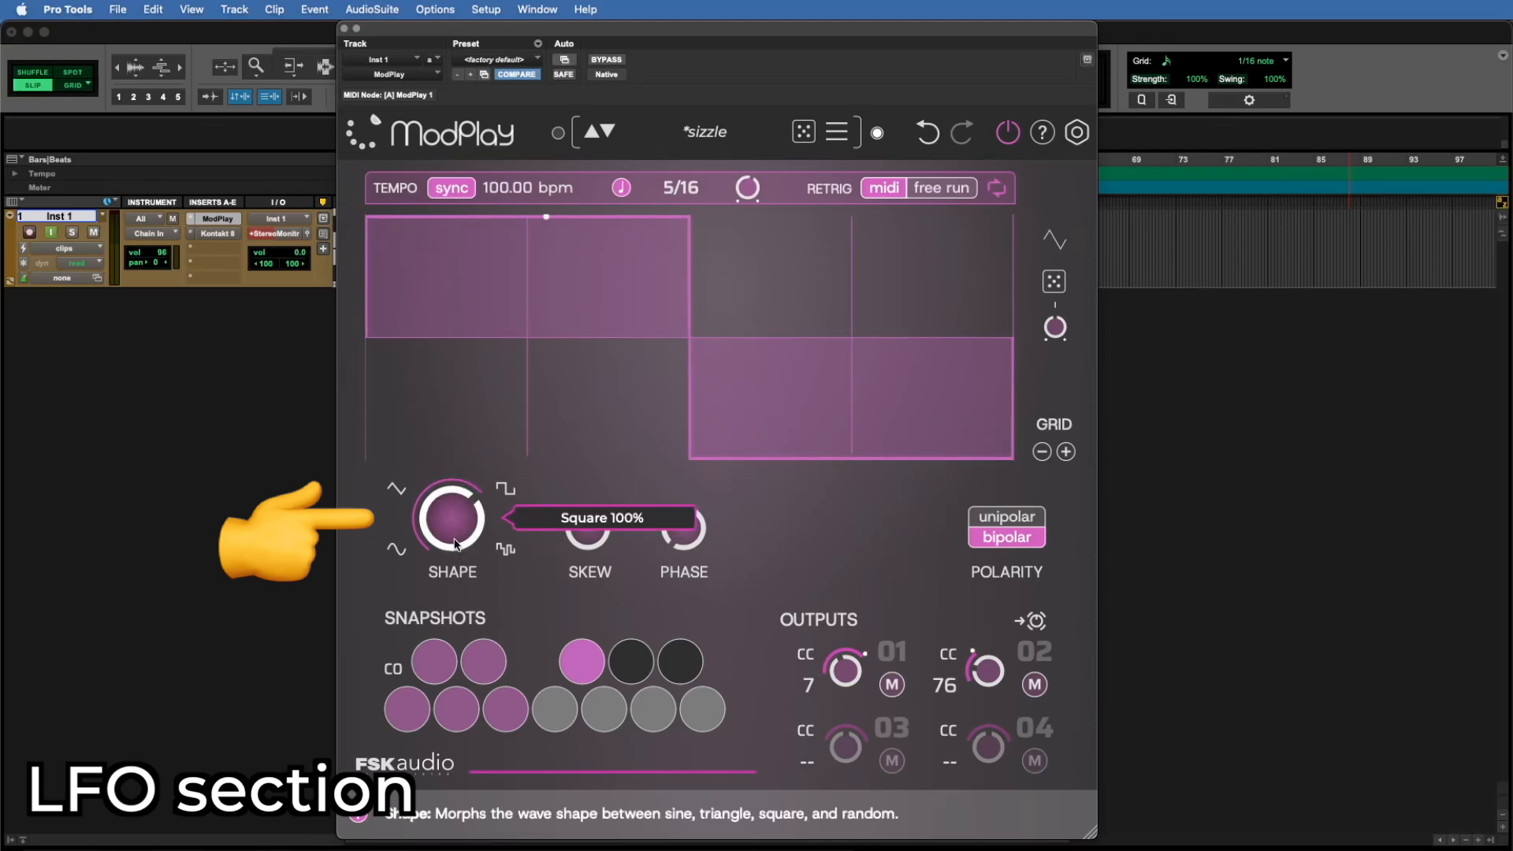
drag(456, 530, 456, 672)
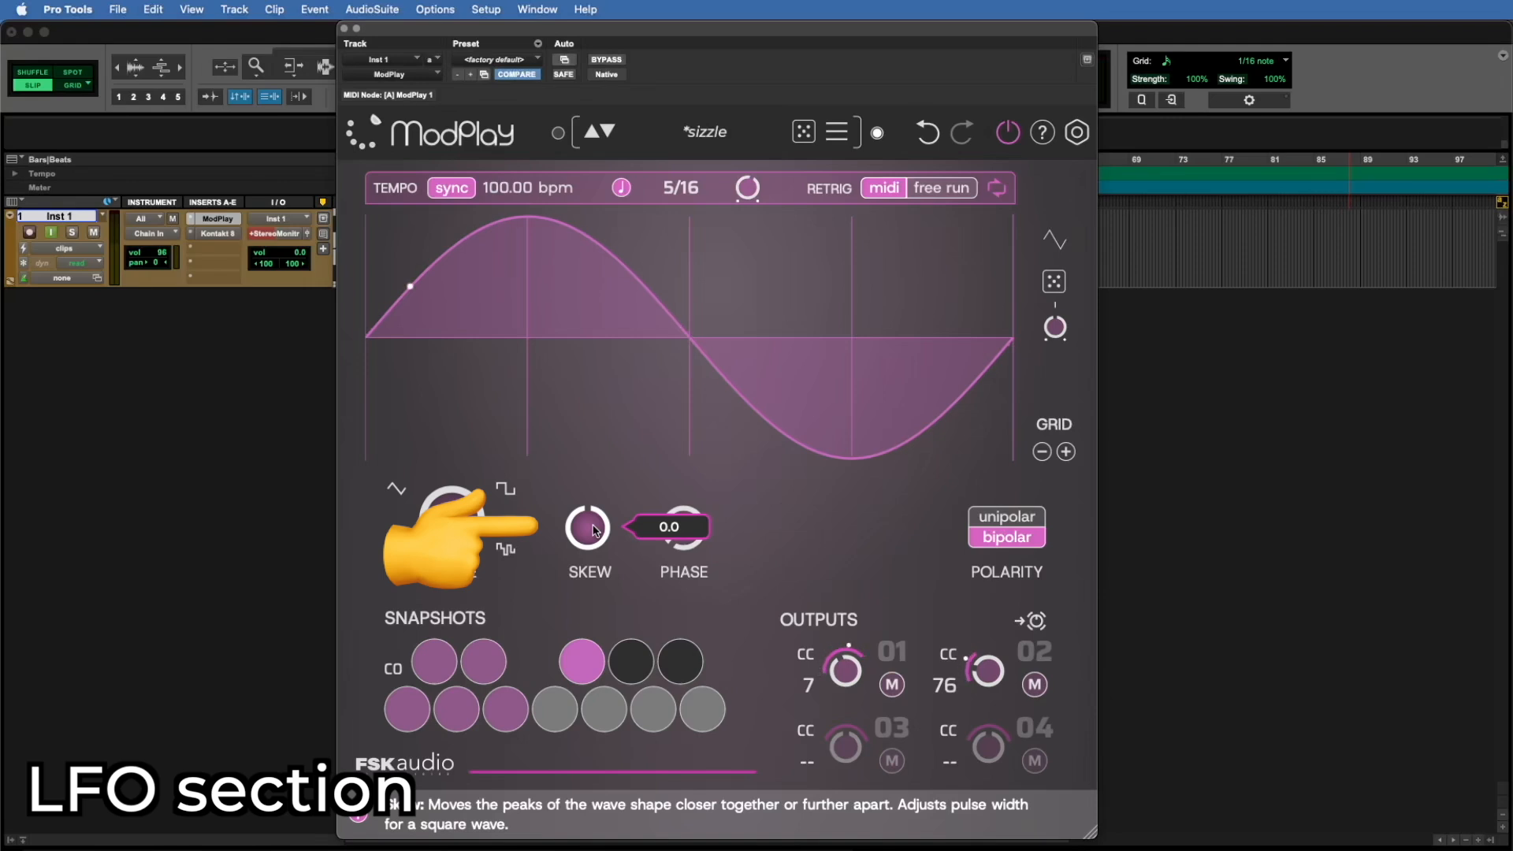
Step: Try out the skew on the sine and square waves, and set the wave shape to triangle
drag(592, 530, 678, 758)
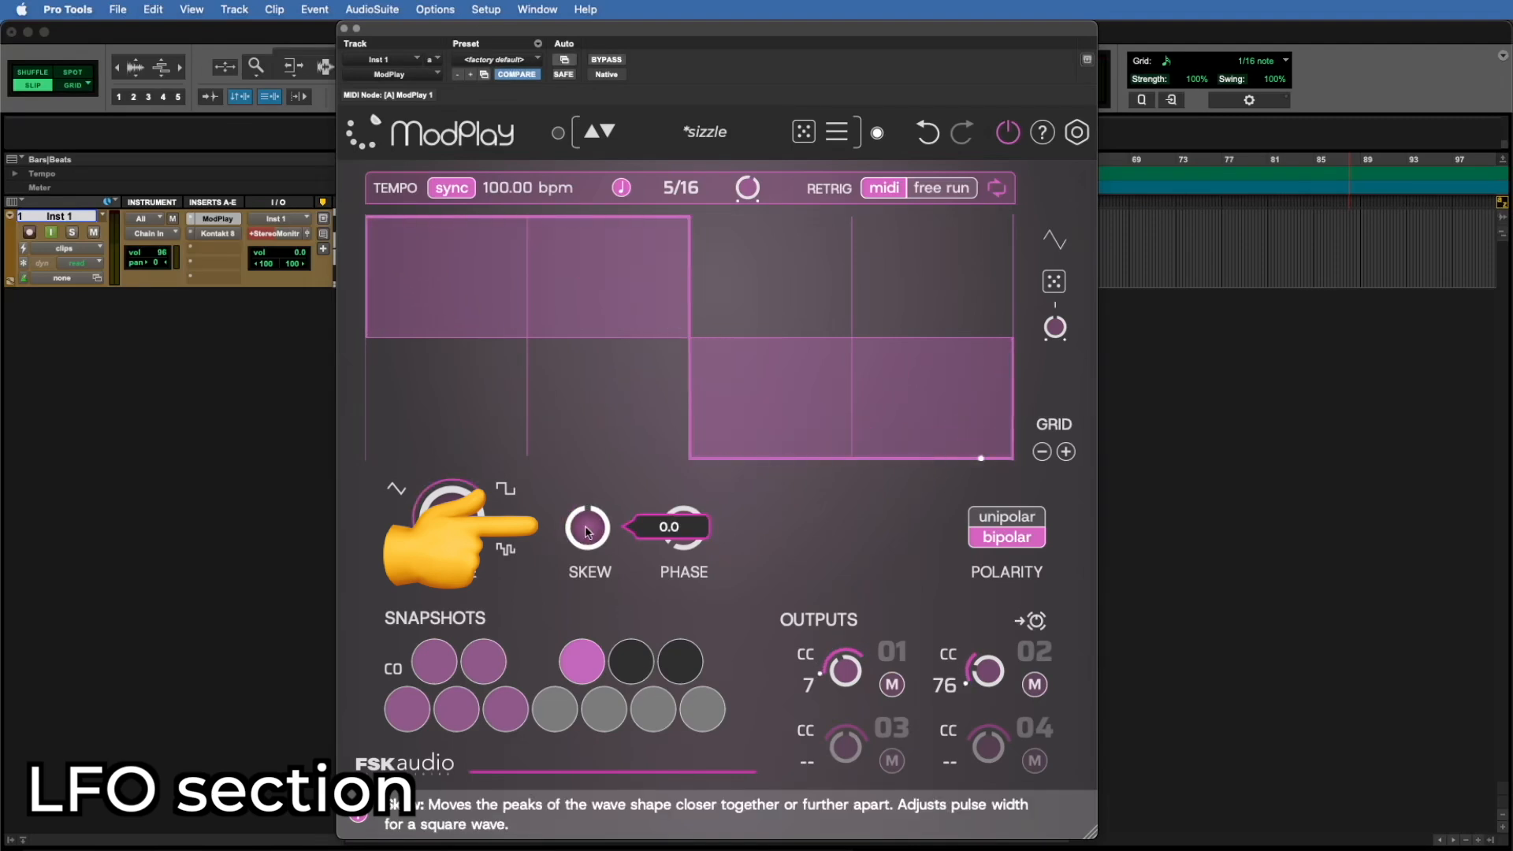
drag(588, 532, 584, 678)
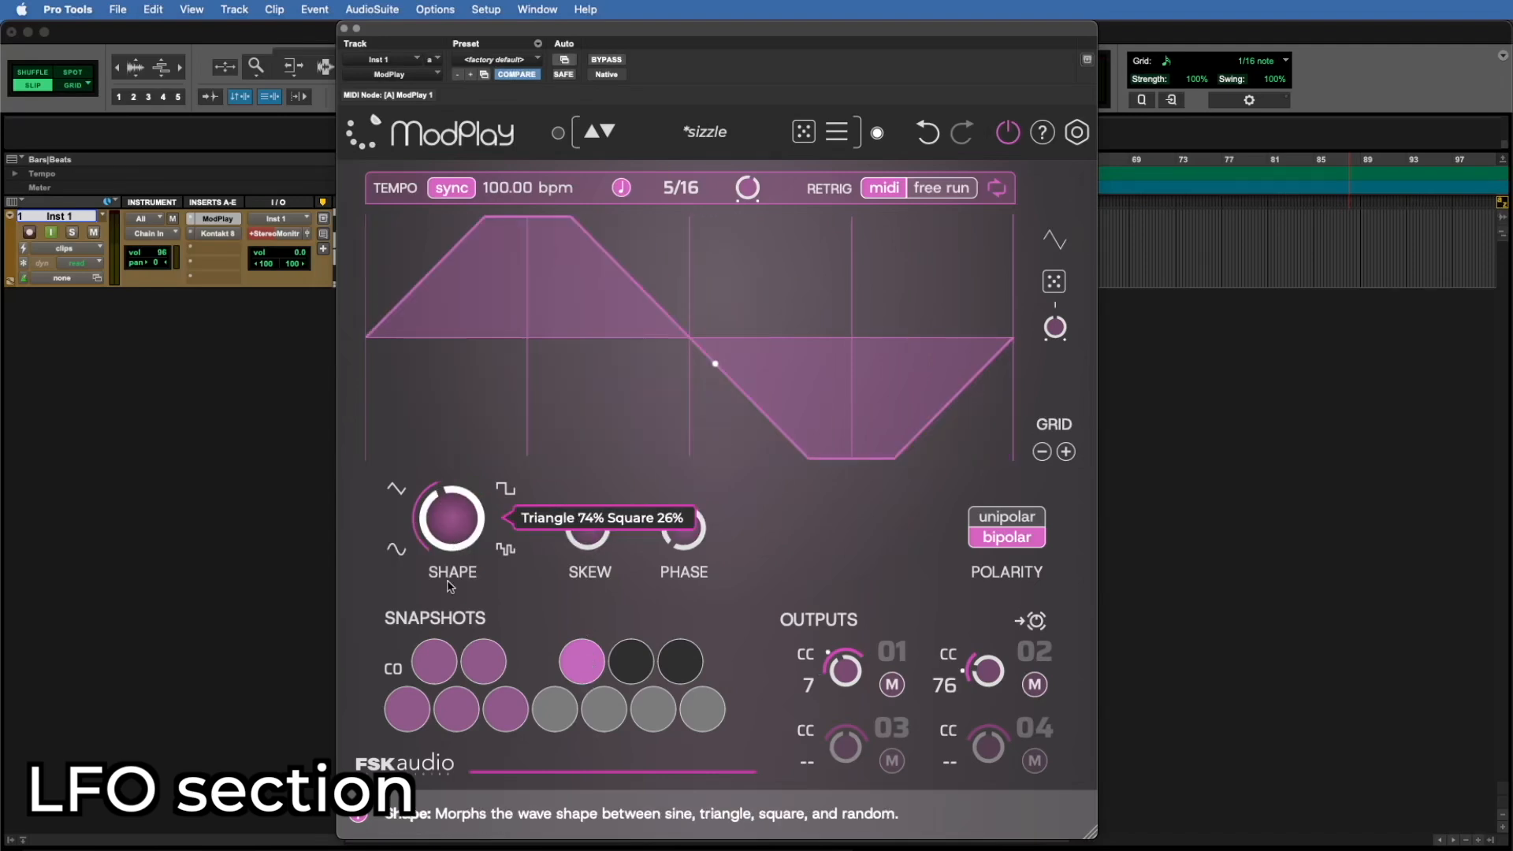
drag(453, 520, 453, 497)
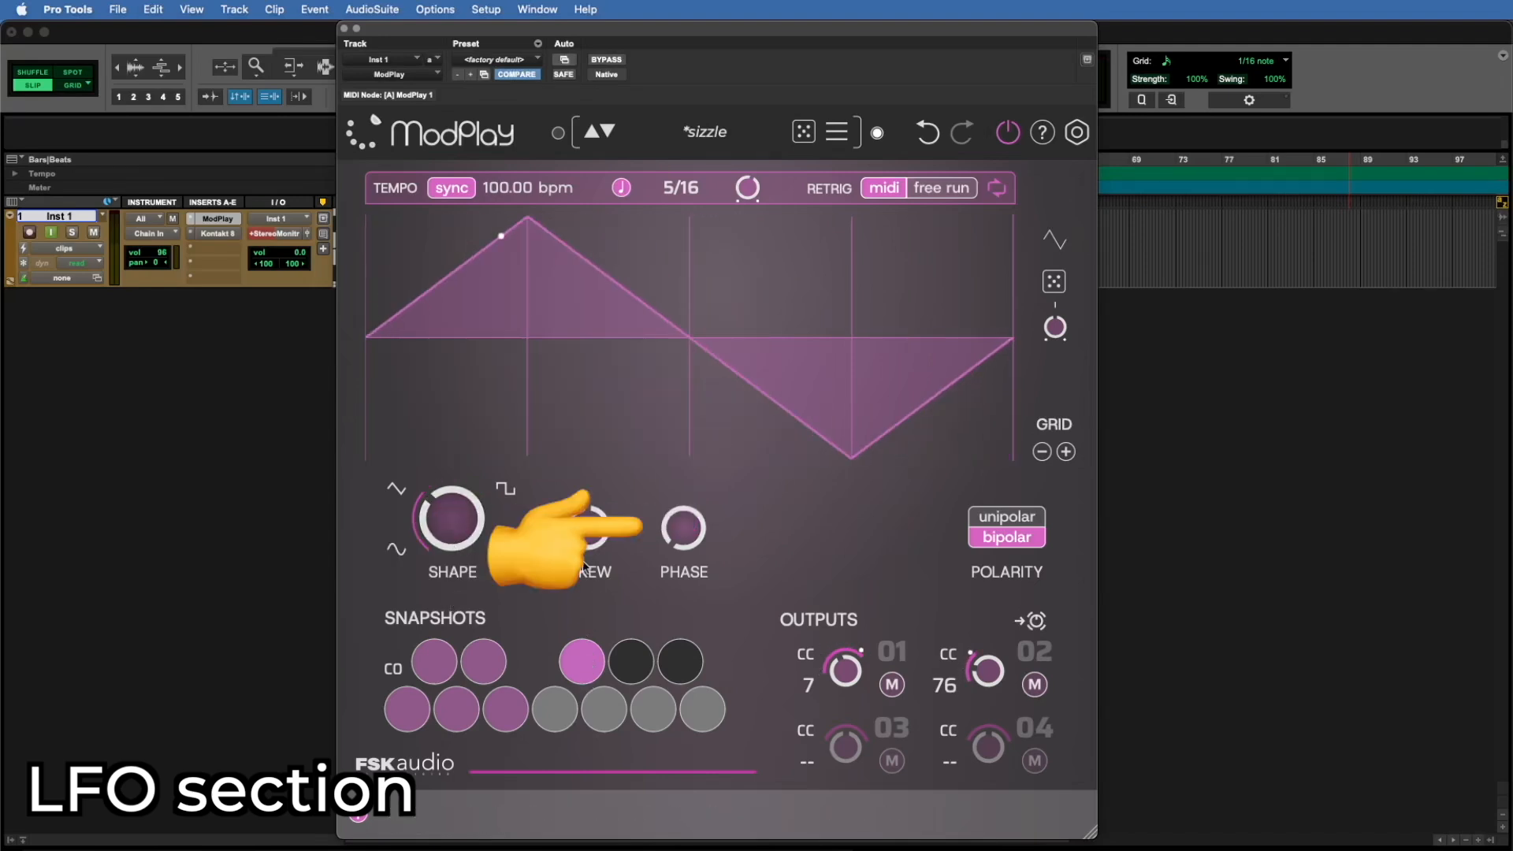
Step: Try shifting the triangle wave's phase, and switch the polarity to unipolar and back to bipolar
drag(676, 550, 702, 582)
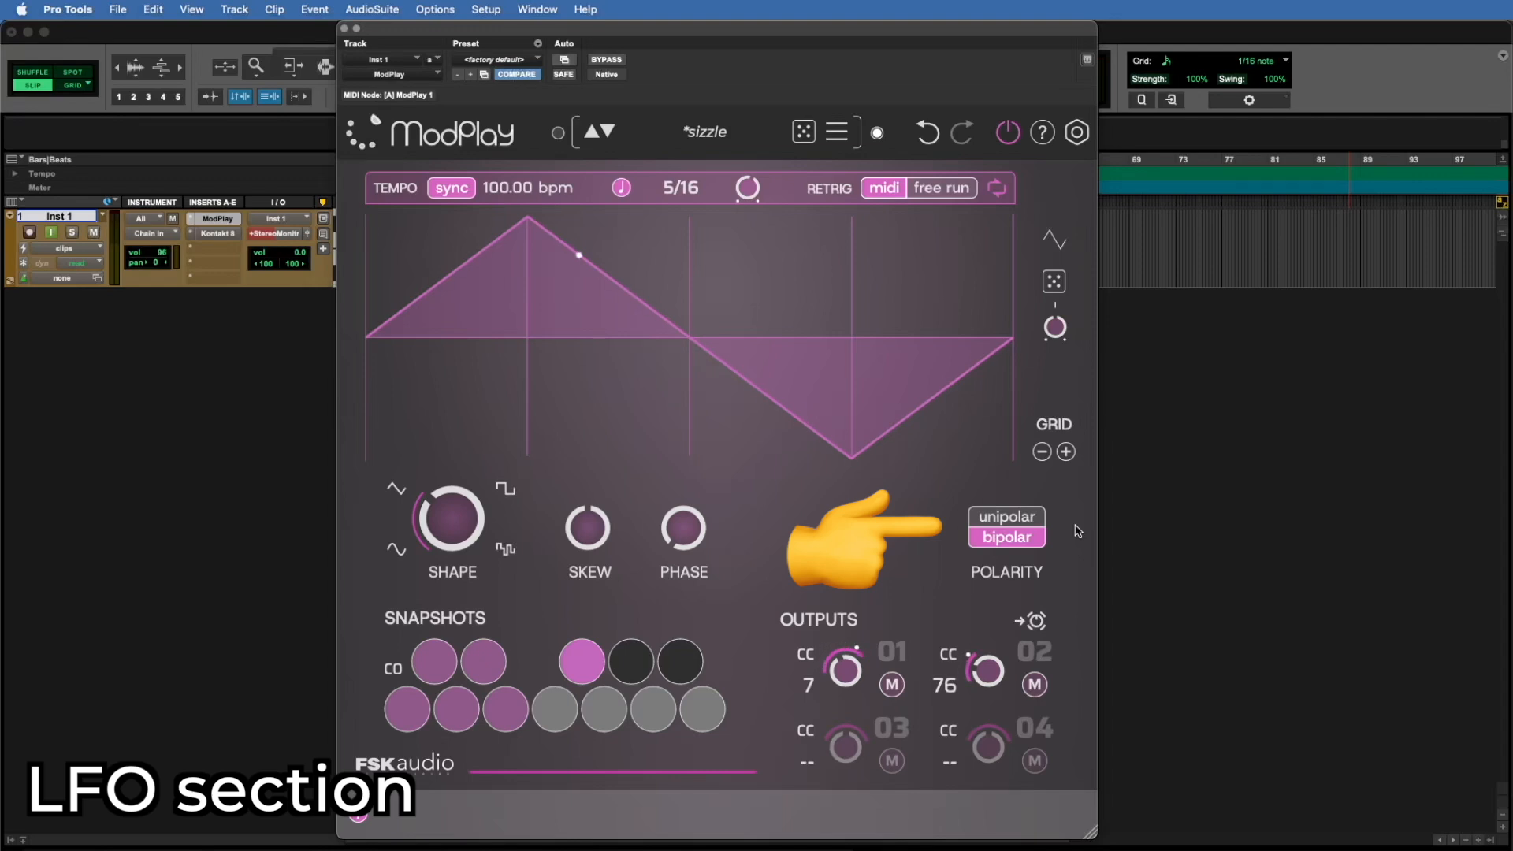
click(1005, 517)
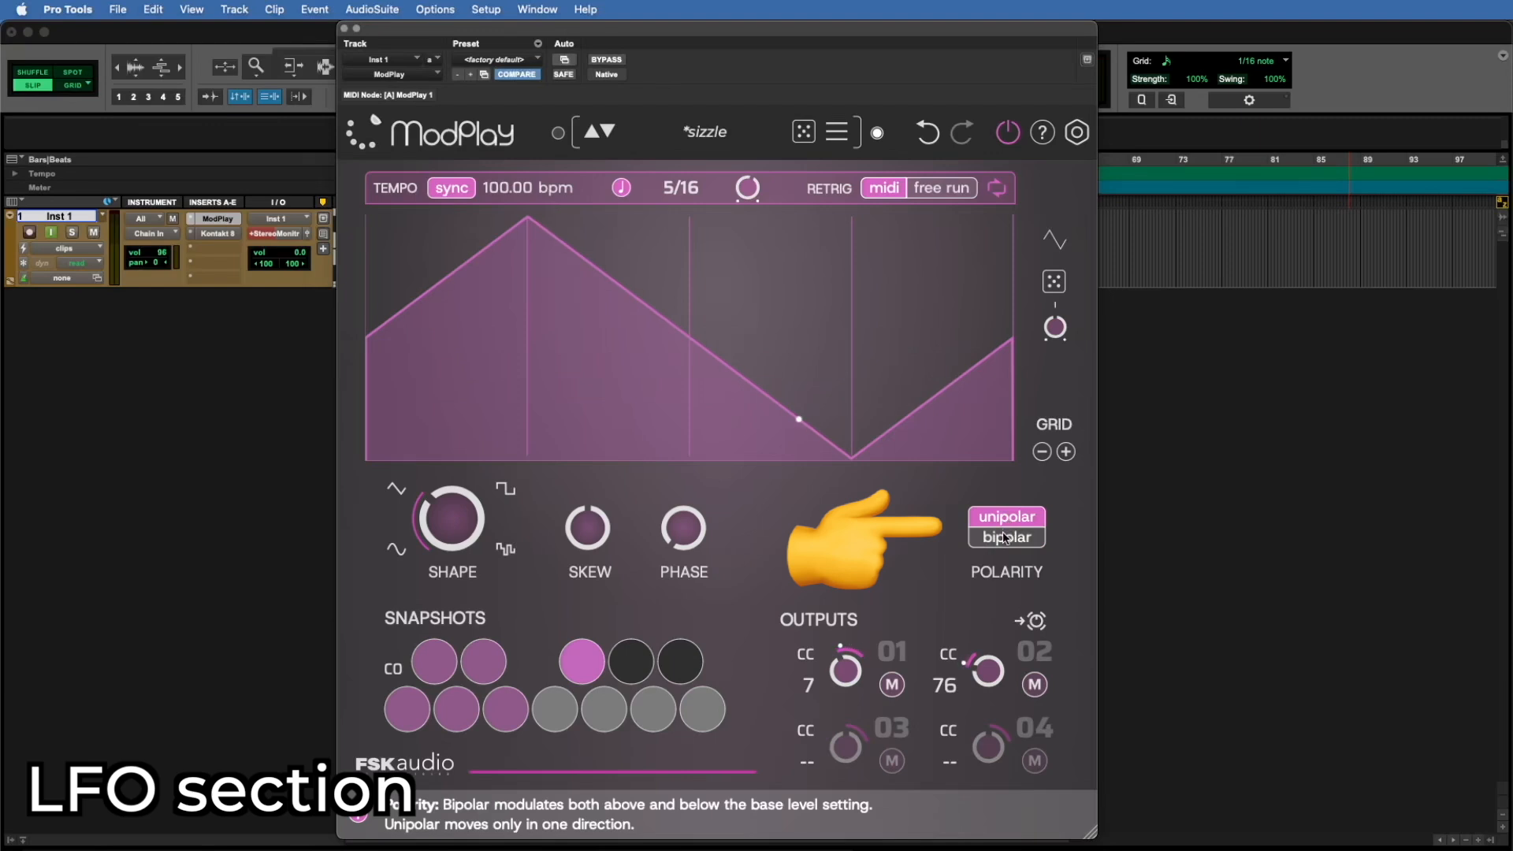
click(1005, 536)
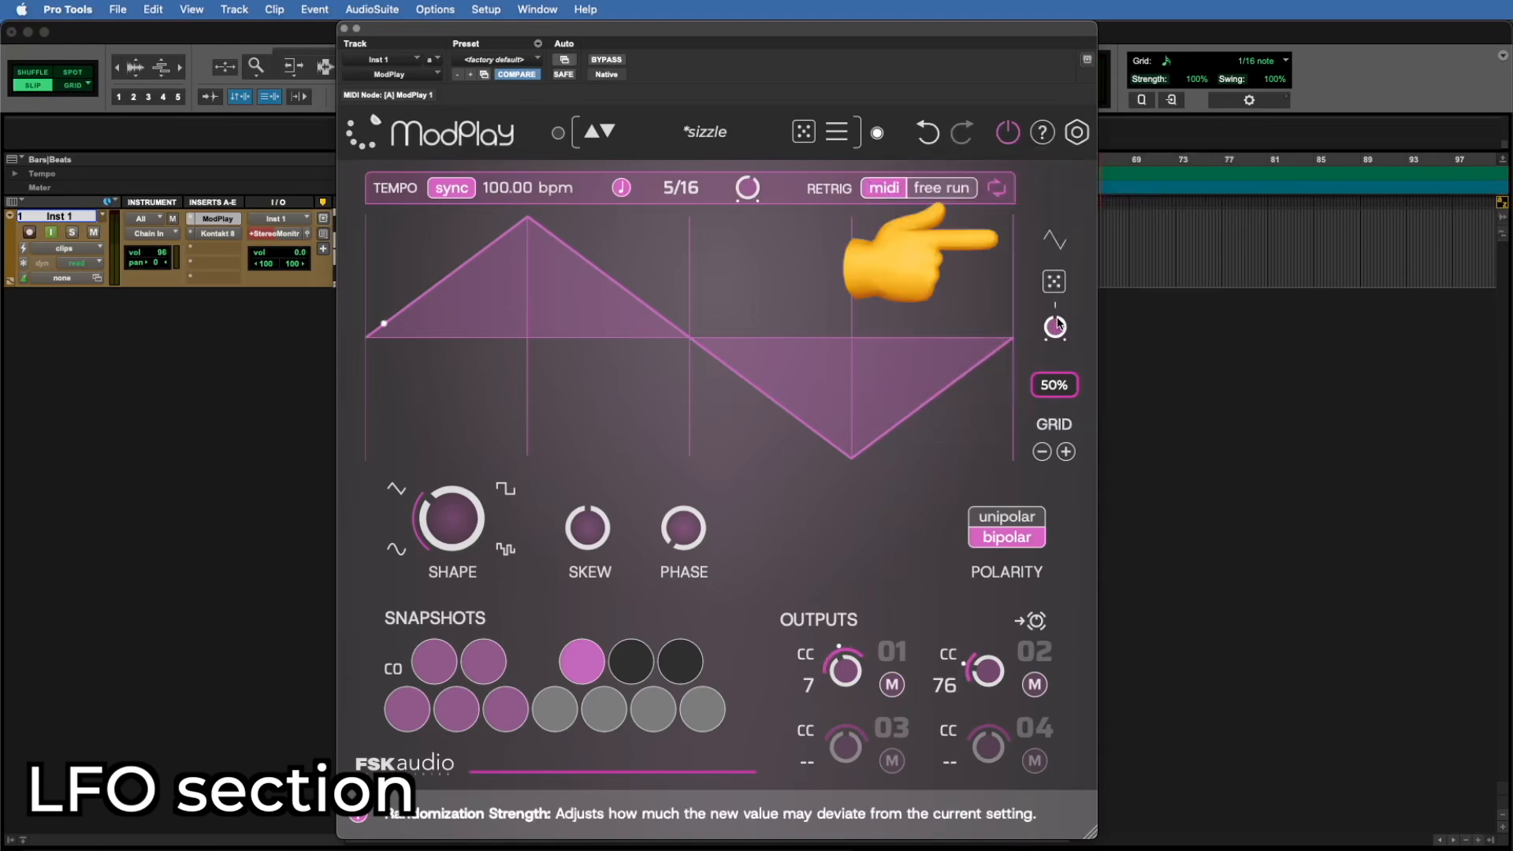
Step: Apply the Ramp Up, Ramp Down and Saw Rise shape shortcuts to the LFO one after another
click(1054, 239)
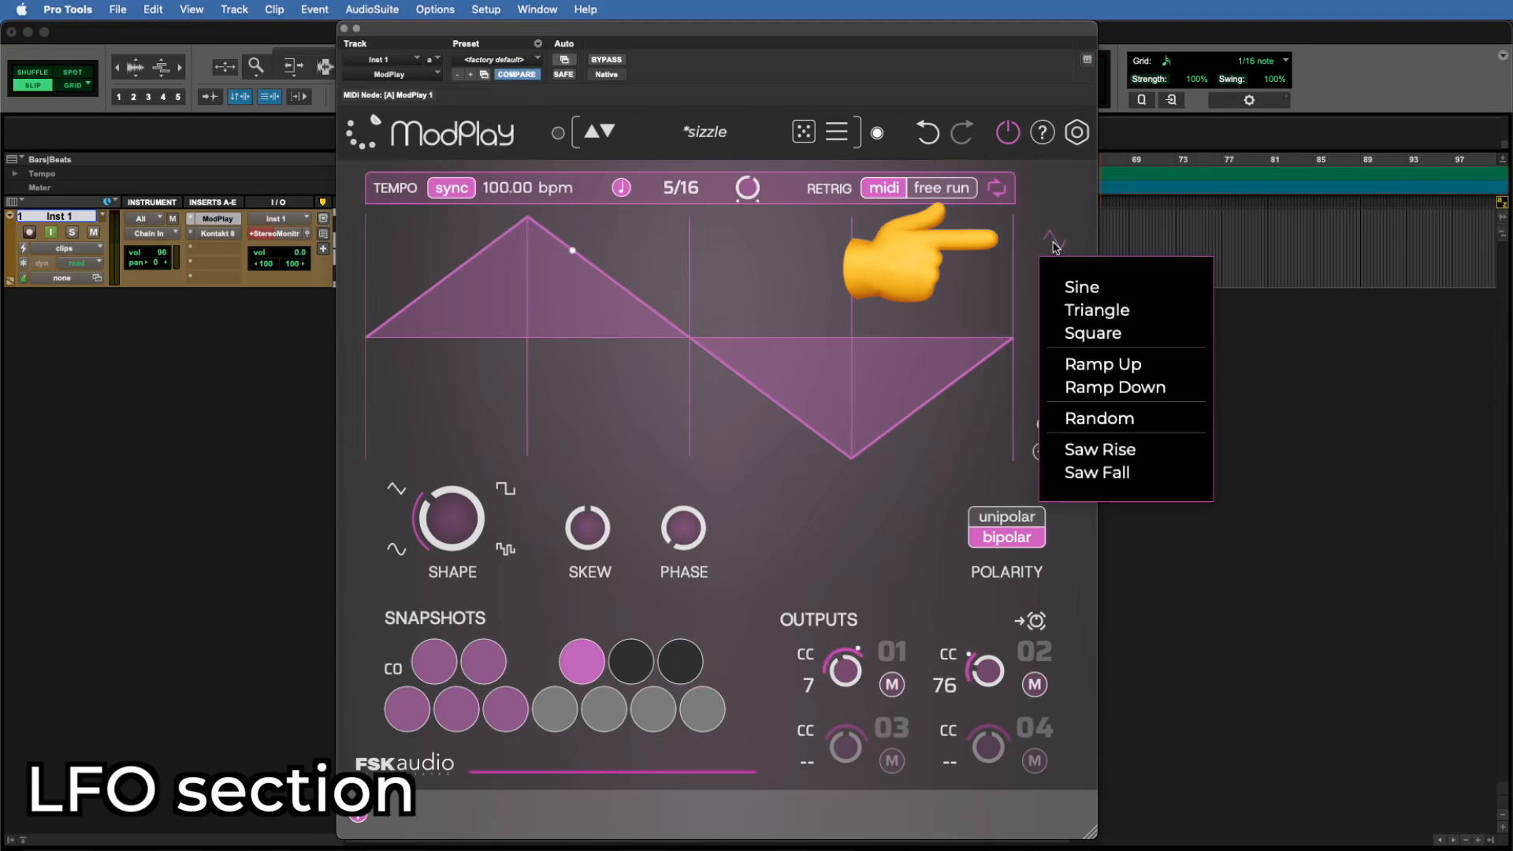
click(1103, 365)
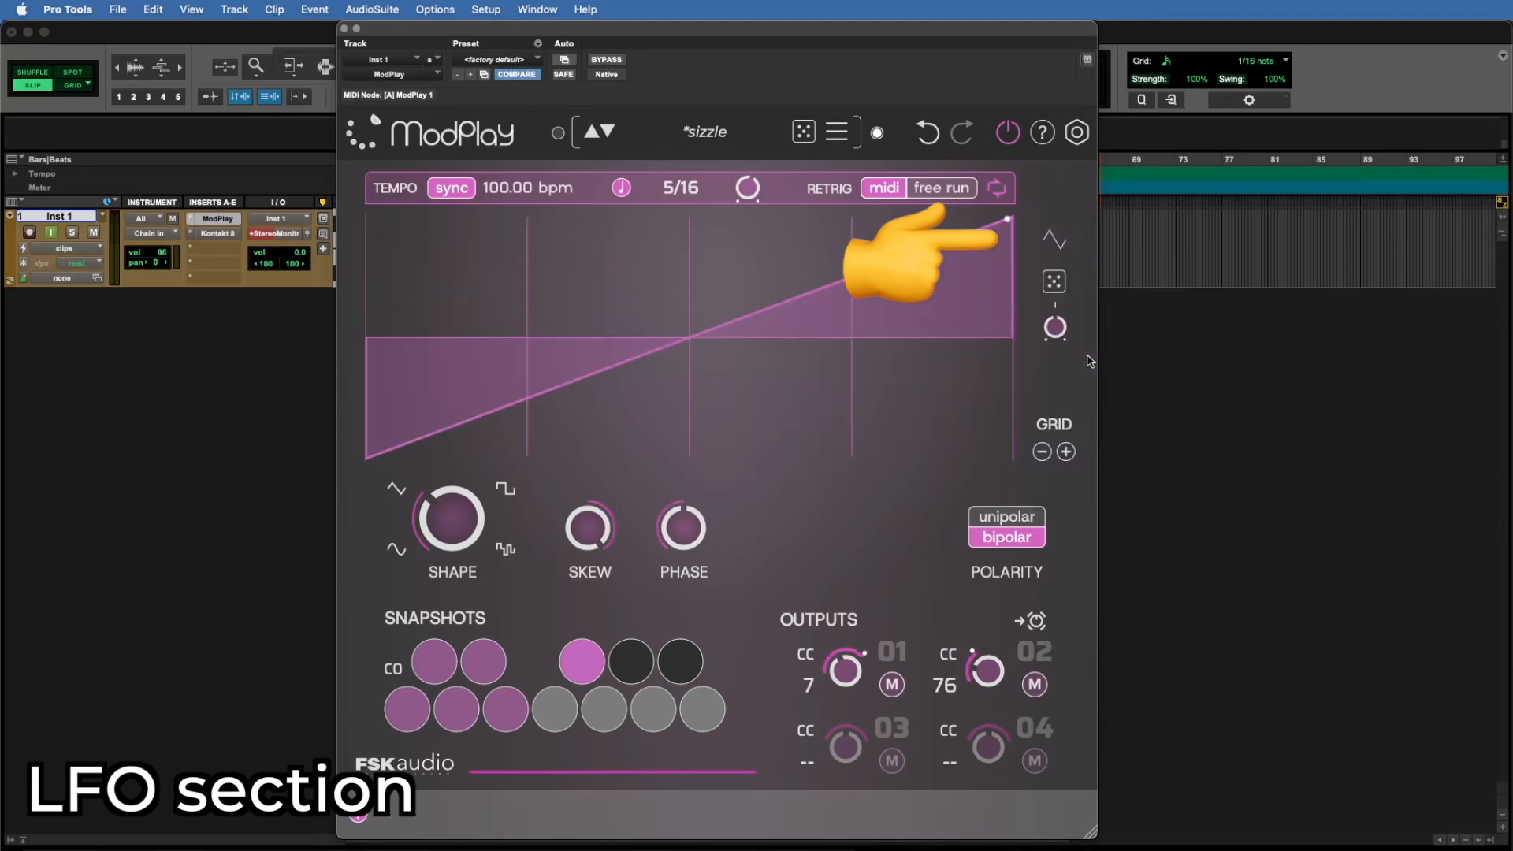
click(1053, 240)
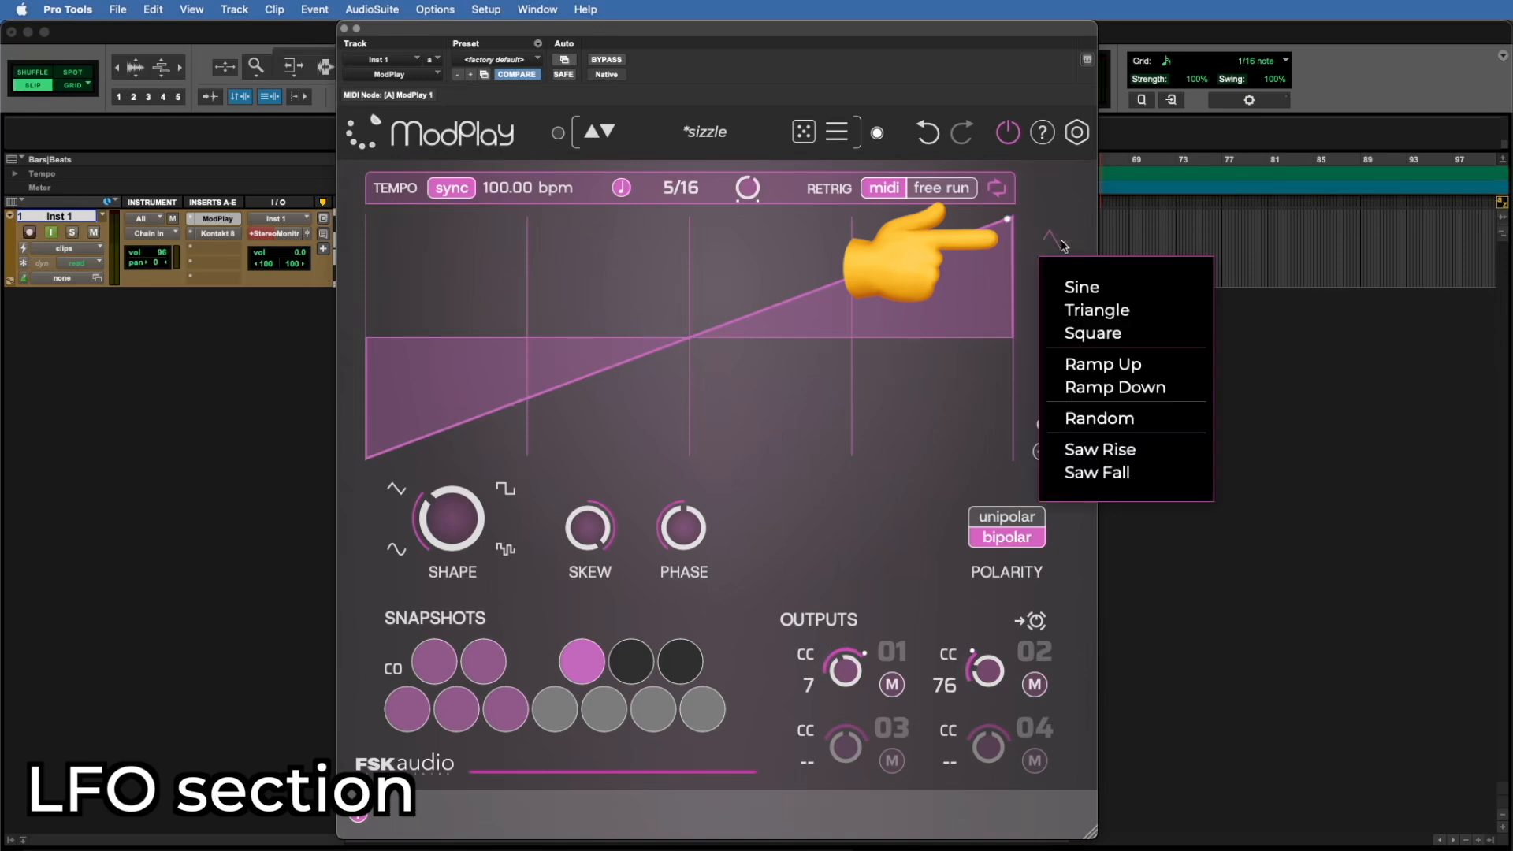
click(1102, 398)
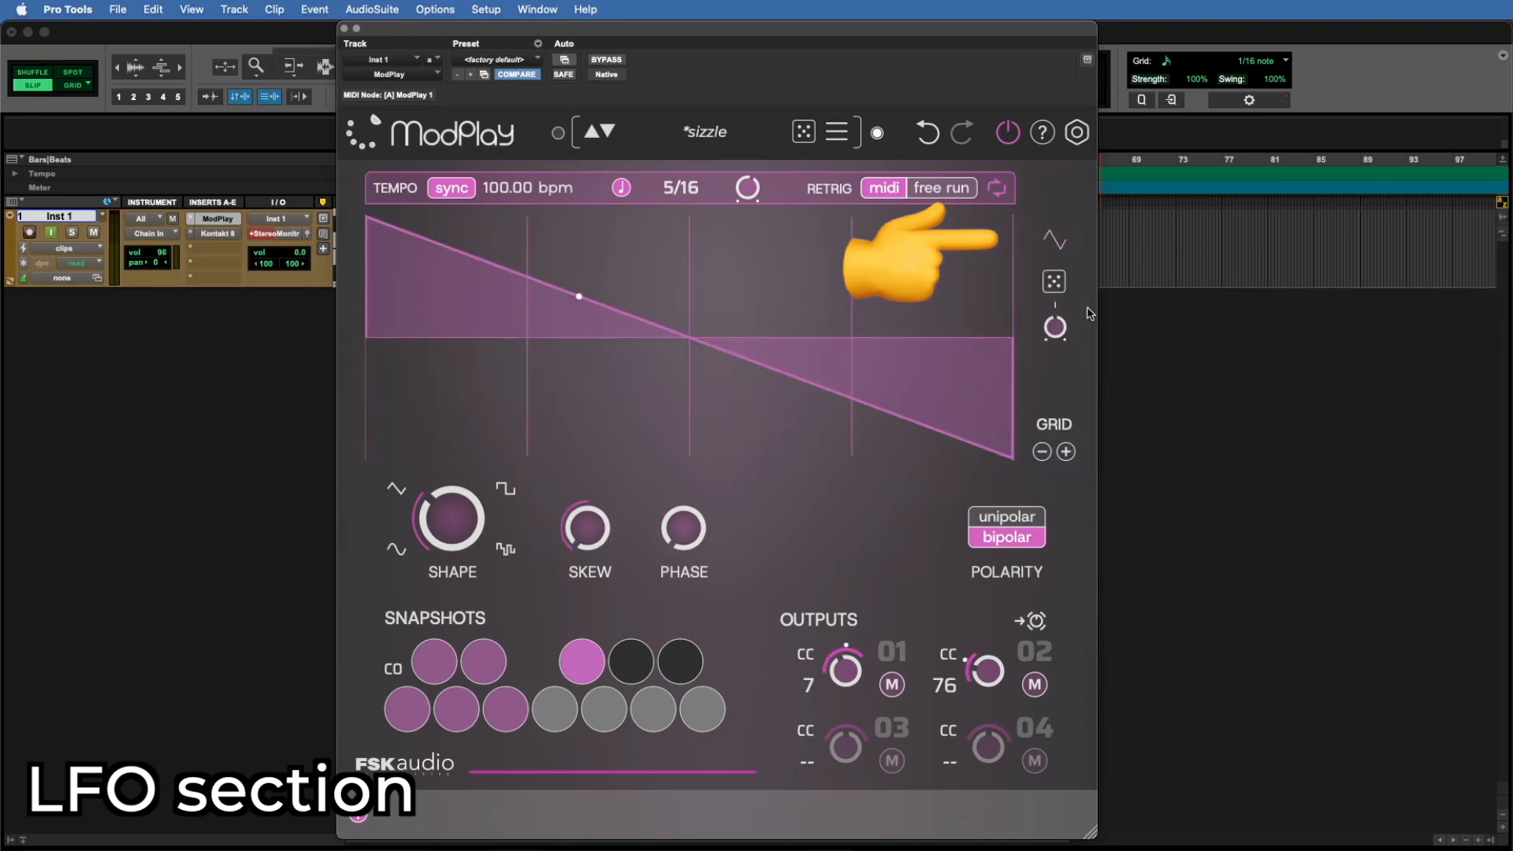
click(1054, 239)
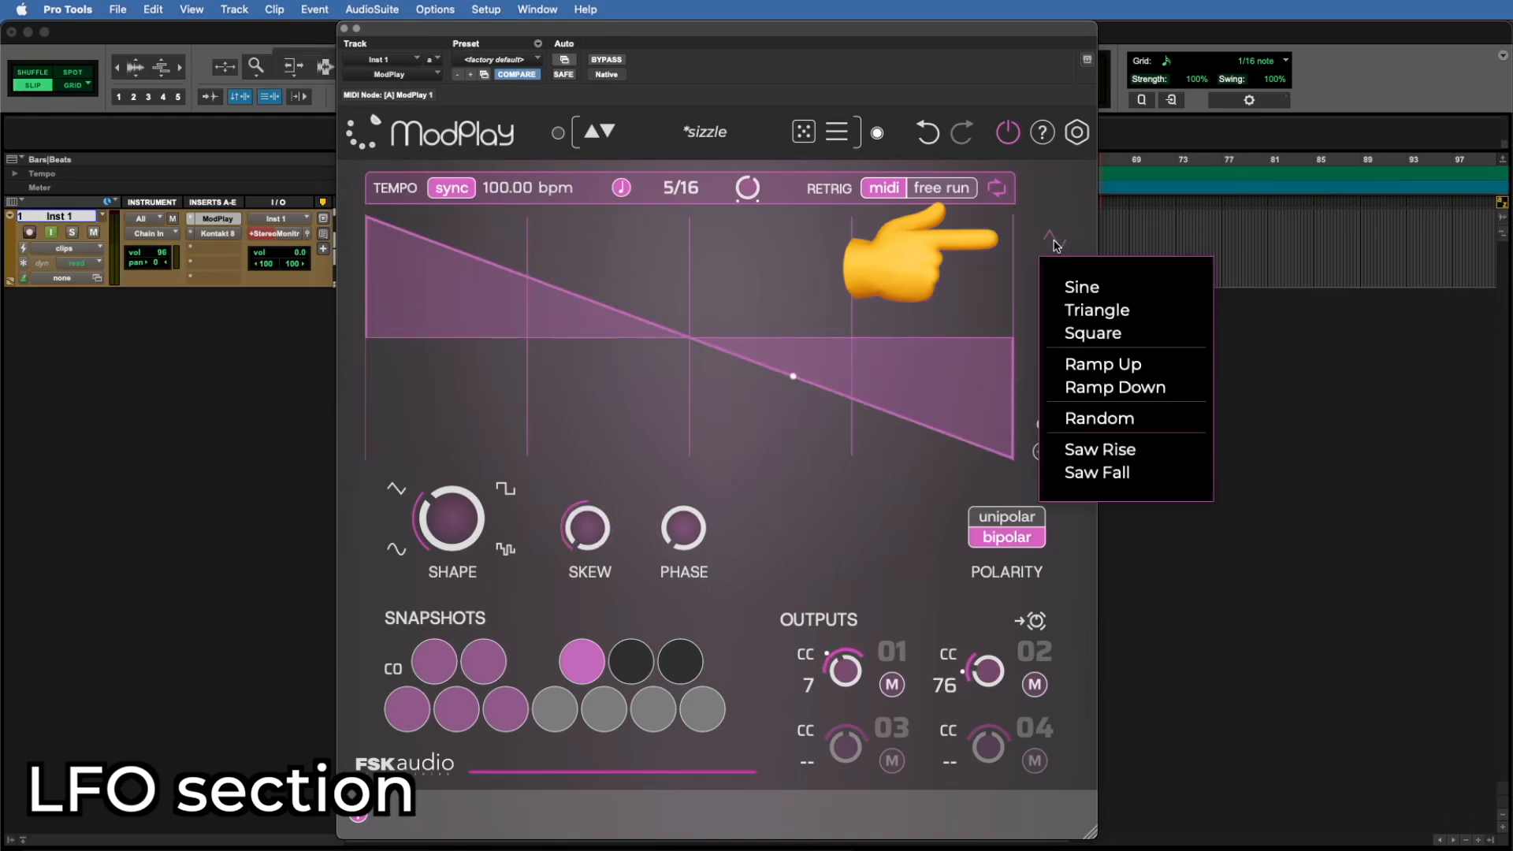
click(1115, 450)
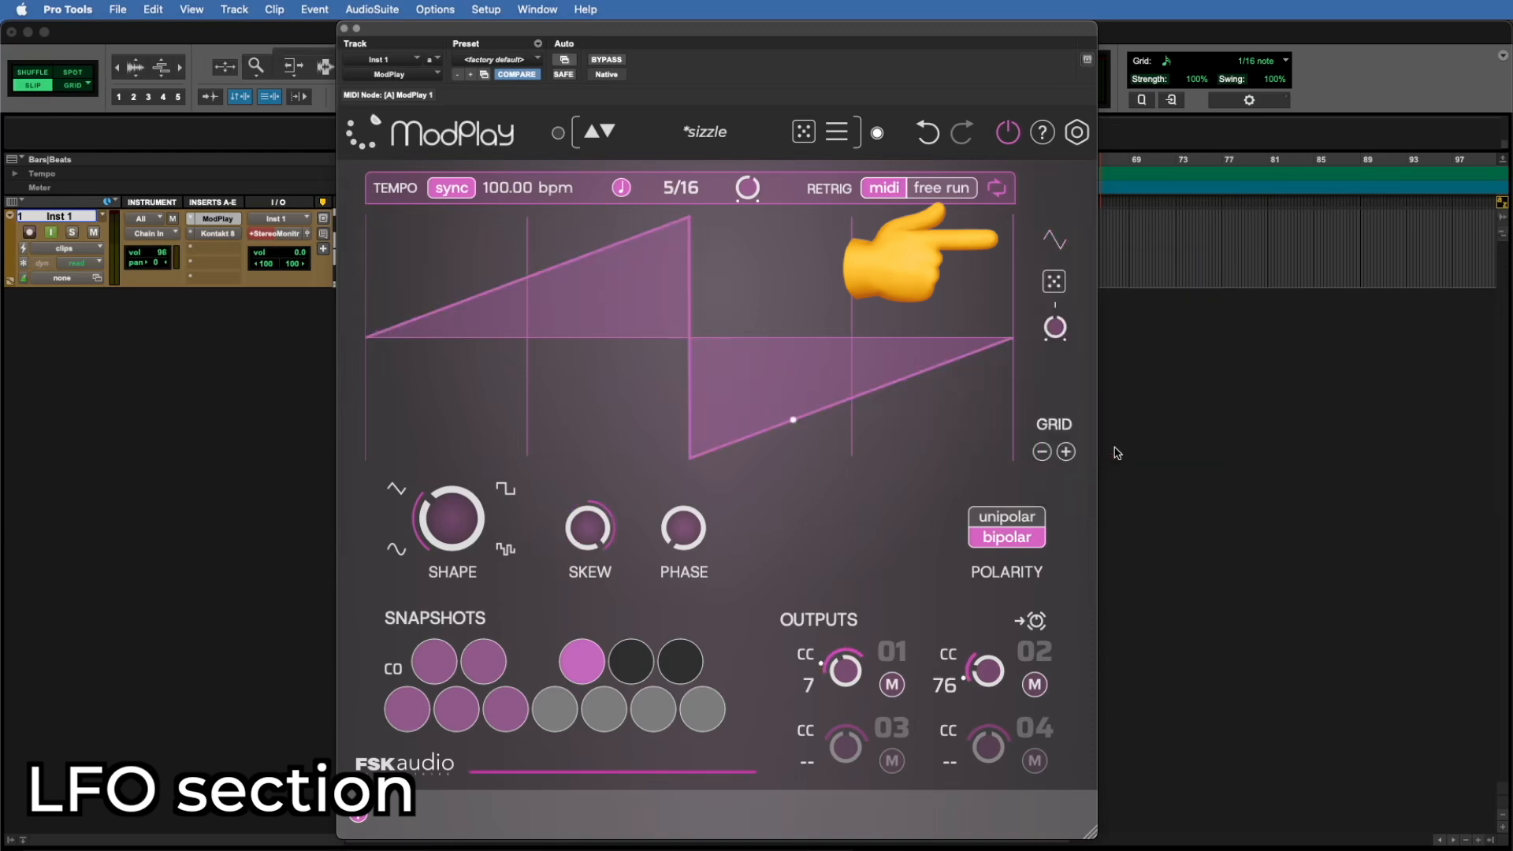
Step: Change the saw wave to the Ramp Up shape shortcut, followed by Ramp Down
click(1056, 243)
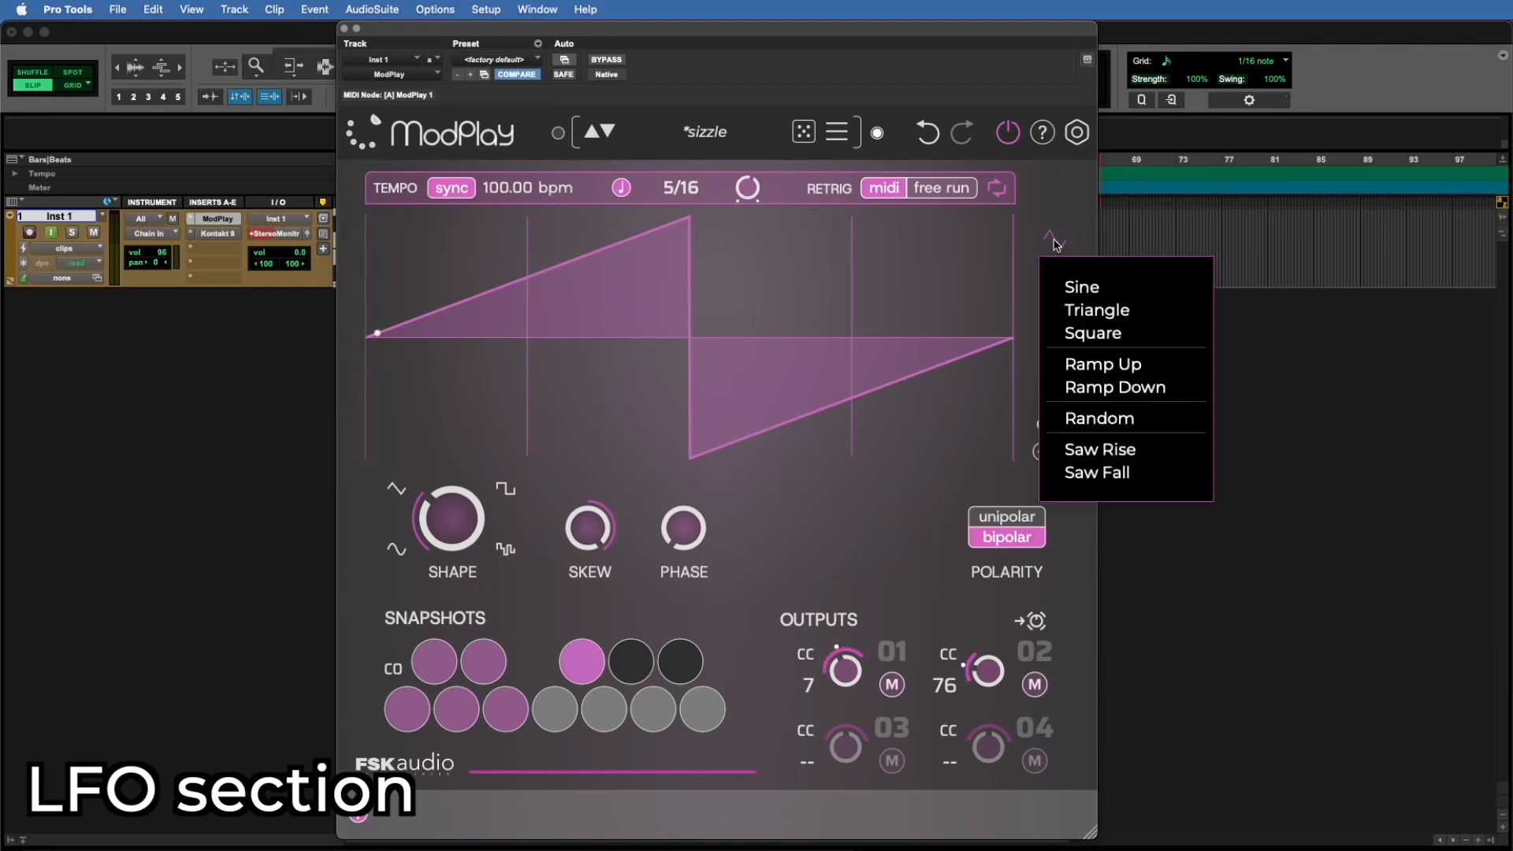
click(1100, 368)
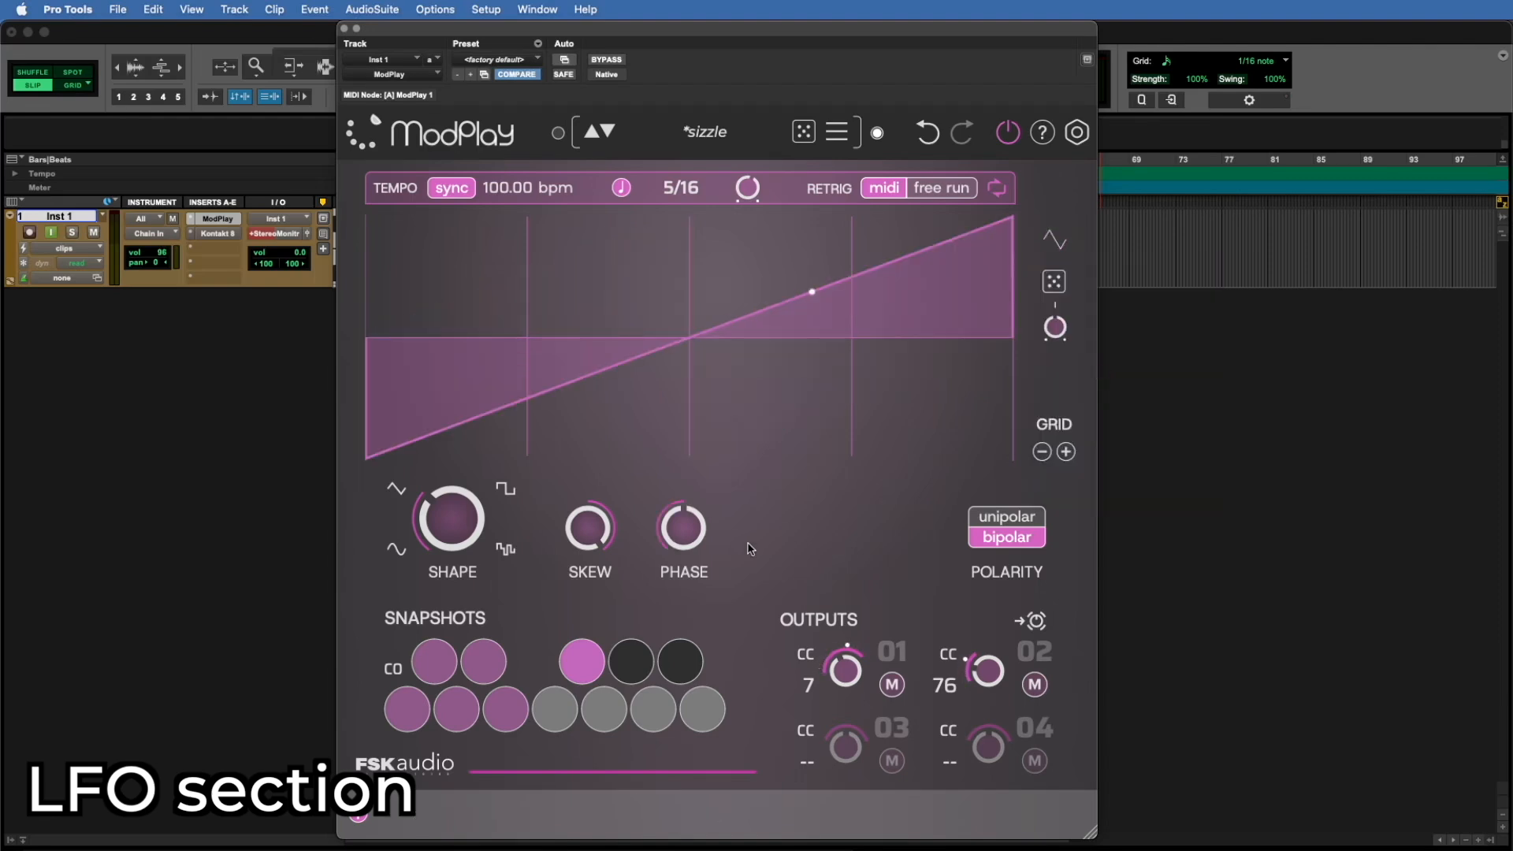
mouse_move(595, 541)
click(1055, 241)
click(1110, 387)
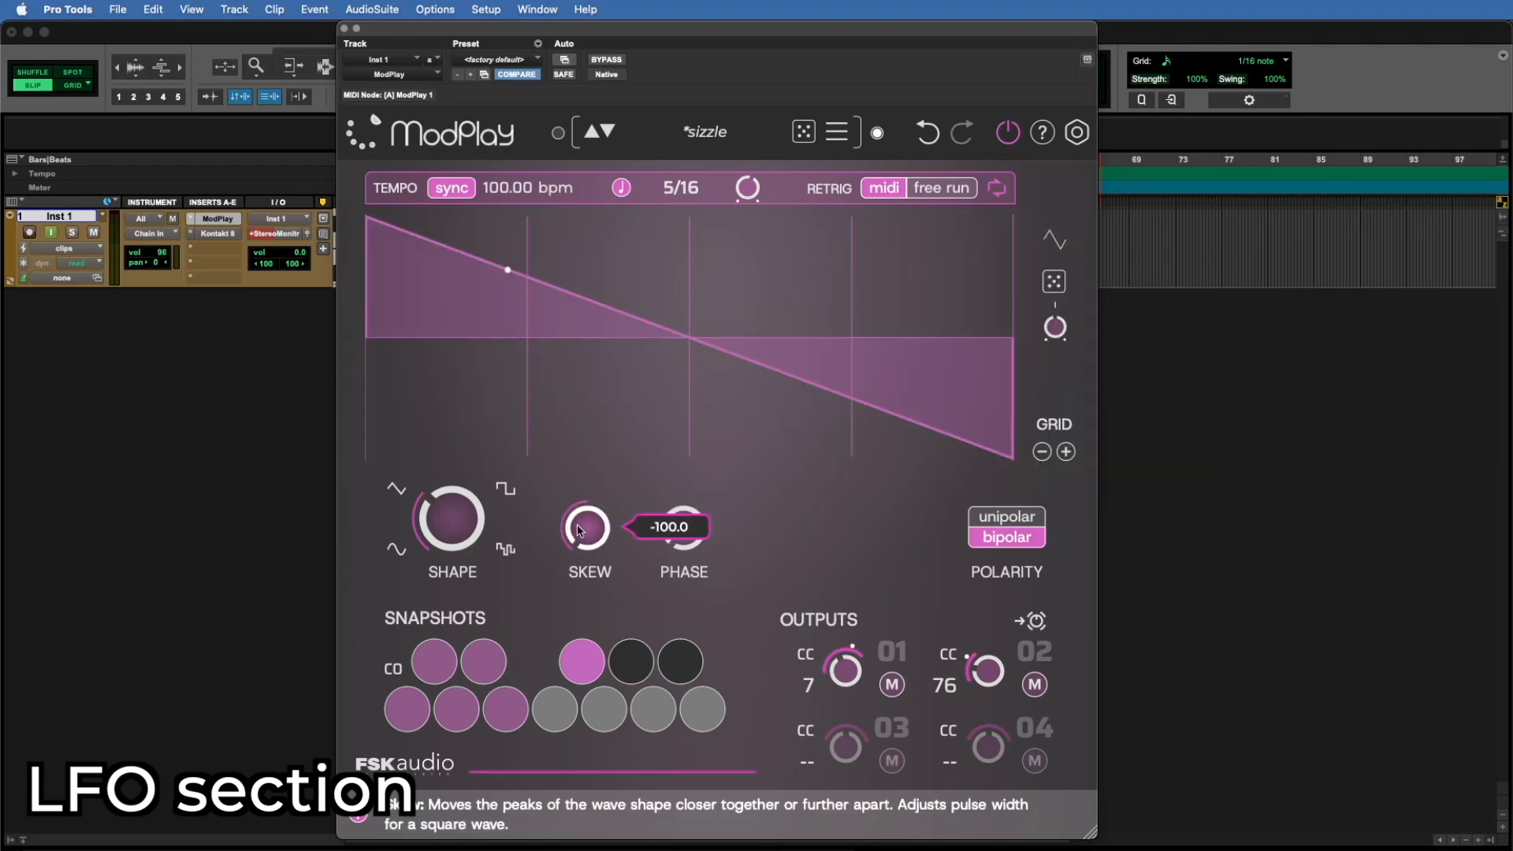
mouse_move(681, 530)
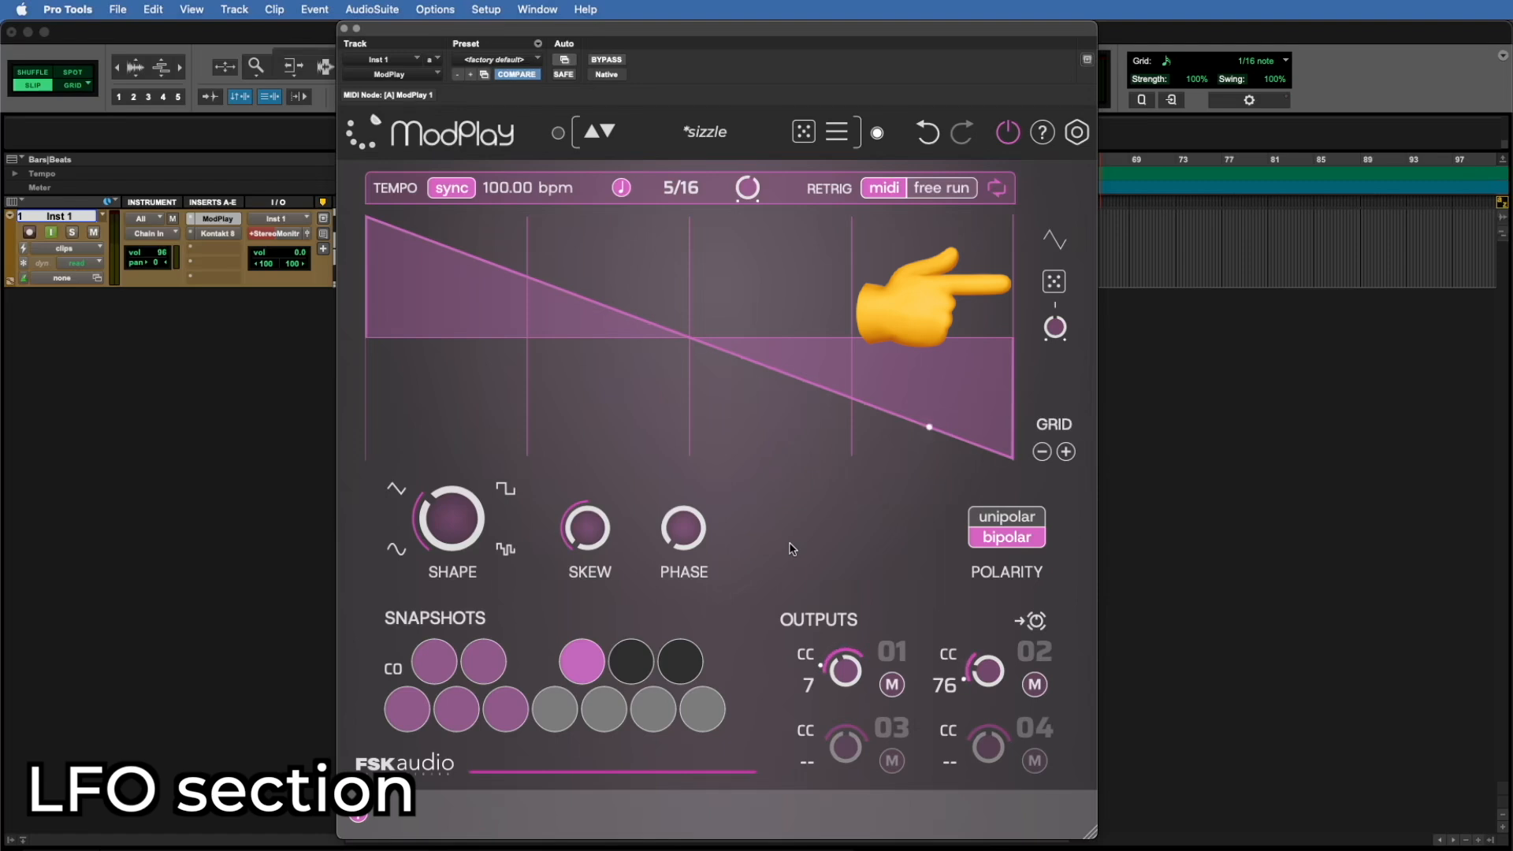
Step: Randomize the LFO shape parameters three times in a row
click(1054, 282)
click(1053, 283)
click(1052, 287)
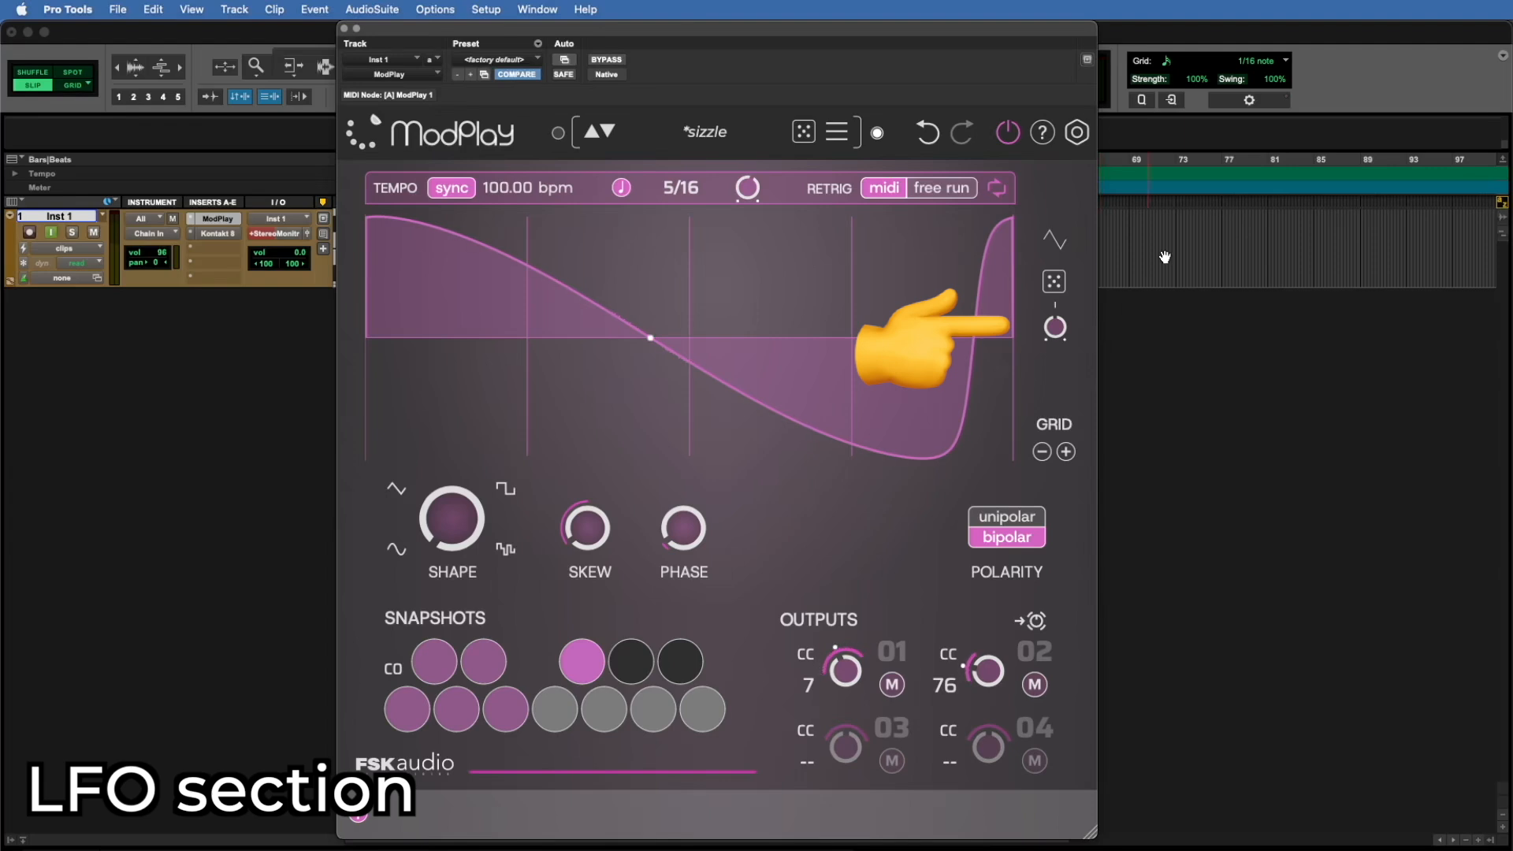
Step: Lower the randomization strength and randomize the LFO shape parameters several more times
drag(1055, 330, 1057, 386)
click(1056, 281)
click(1056, 281)
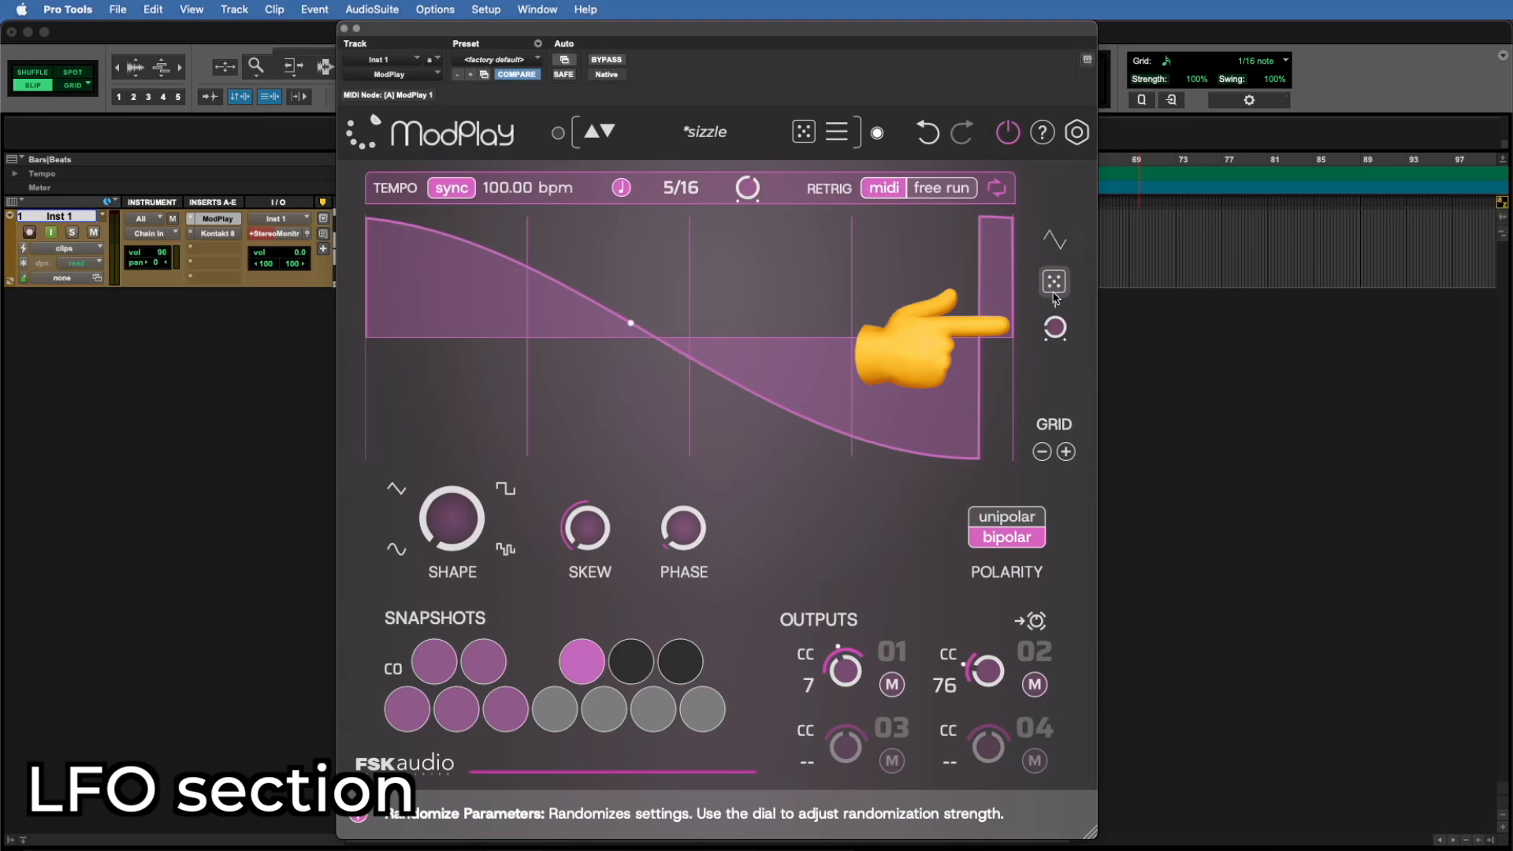
click(1059, 280)
click(1056, 281)
click(1057, 281)
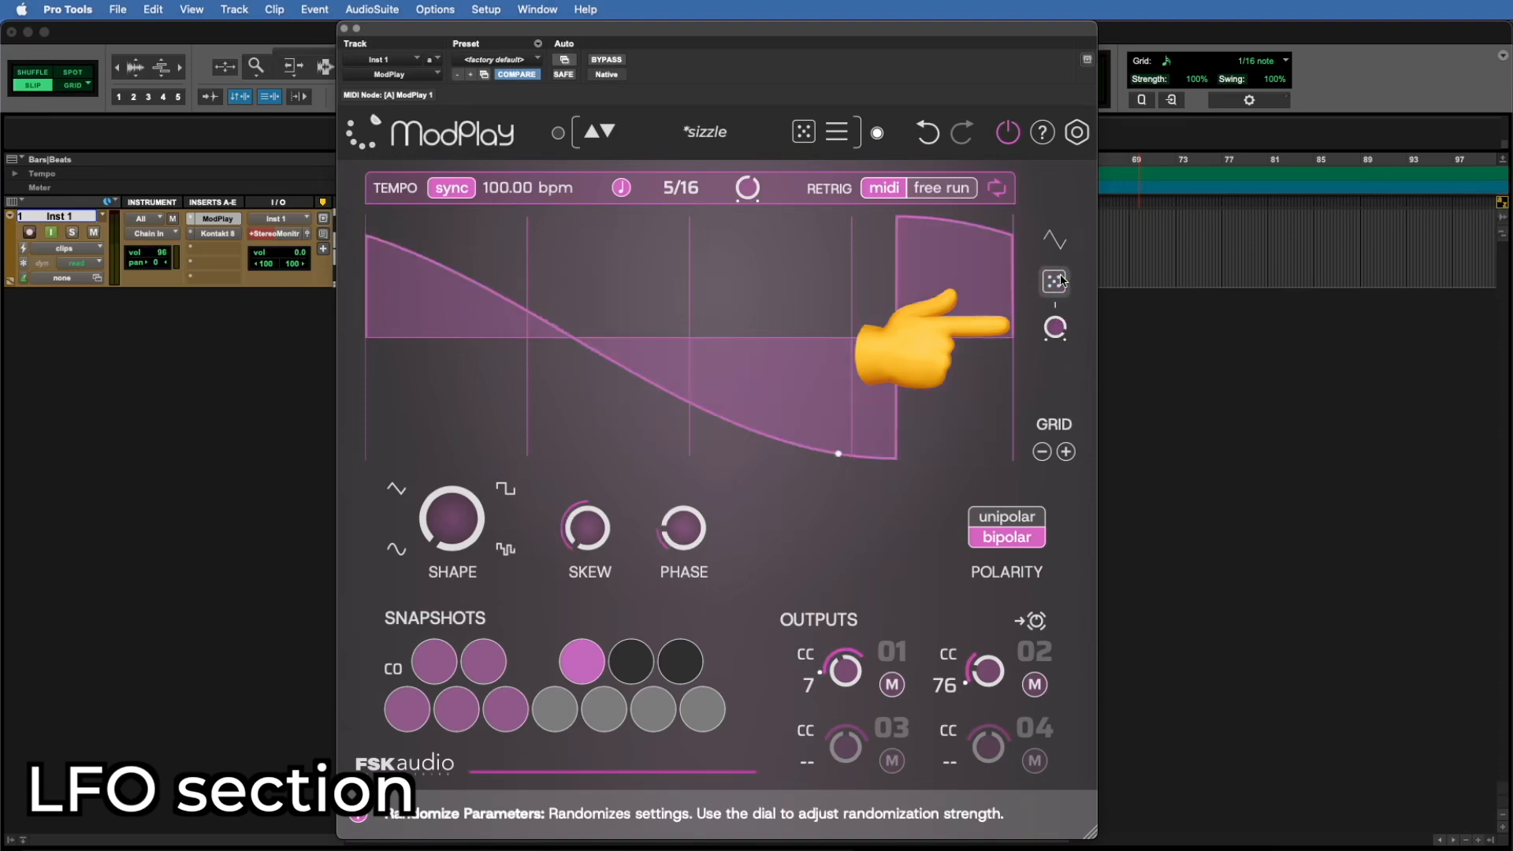
Step: Try adding grid lines to the waveform display, and reduce the grid to two divisions
click(1066, 454)
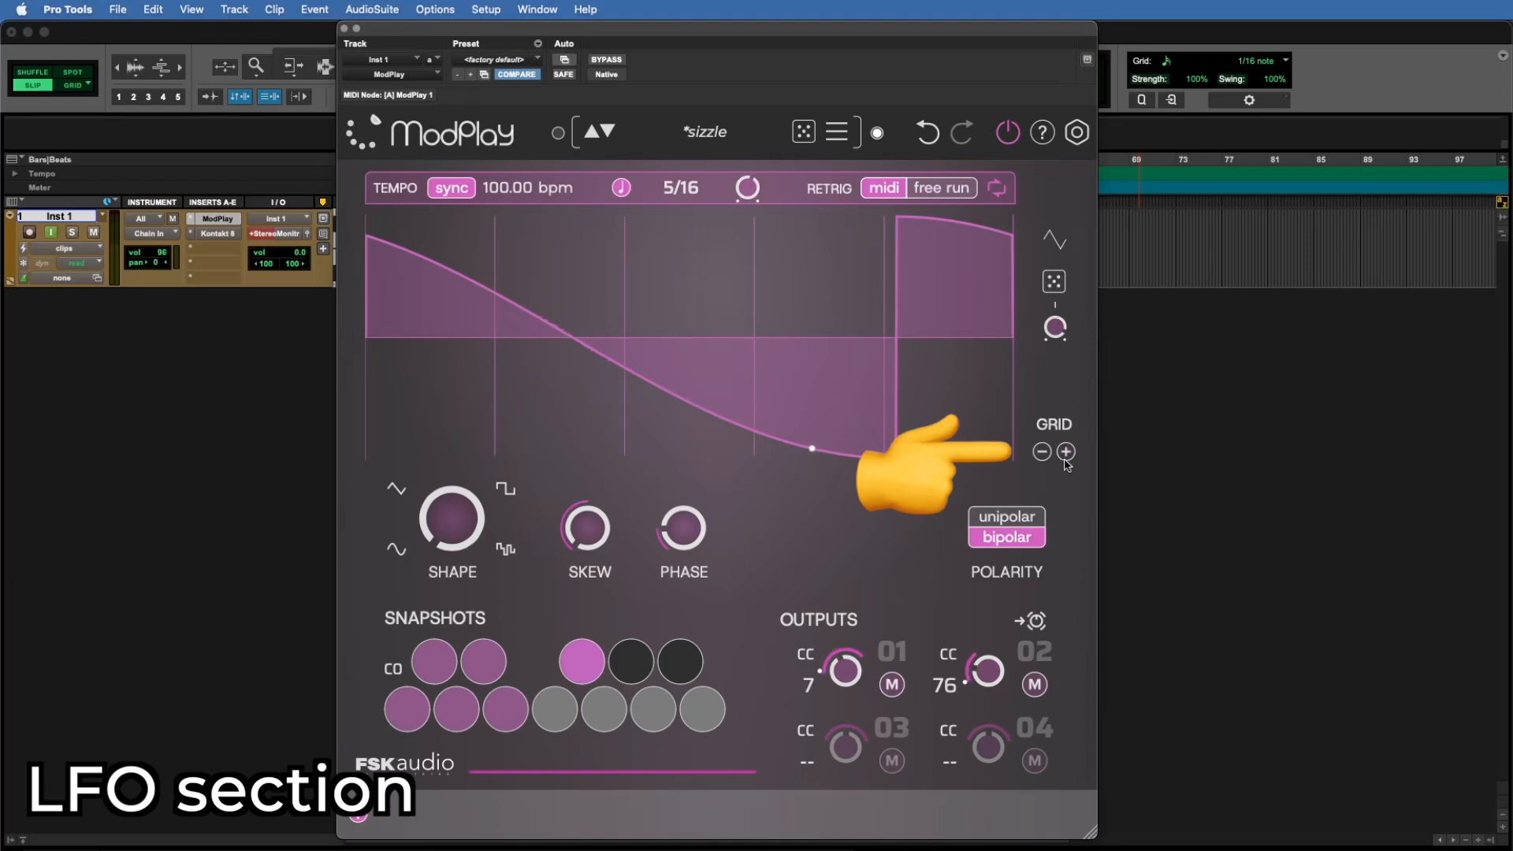
click(1066, 453)
click(1043, 453)
click(1043, 454)
click(1043, 454)
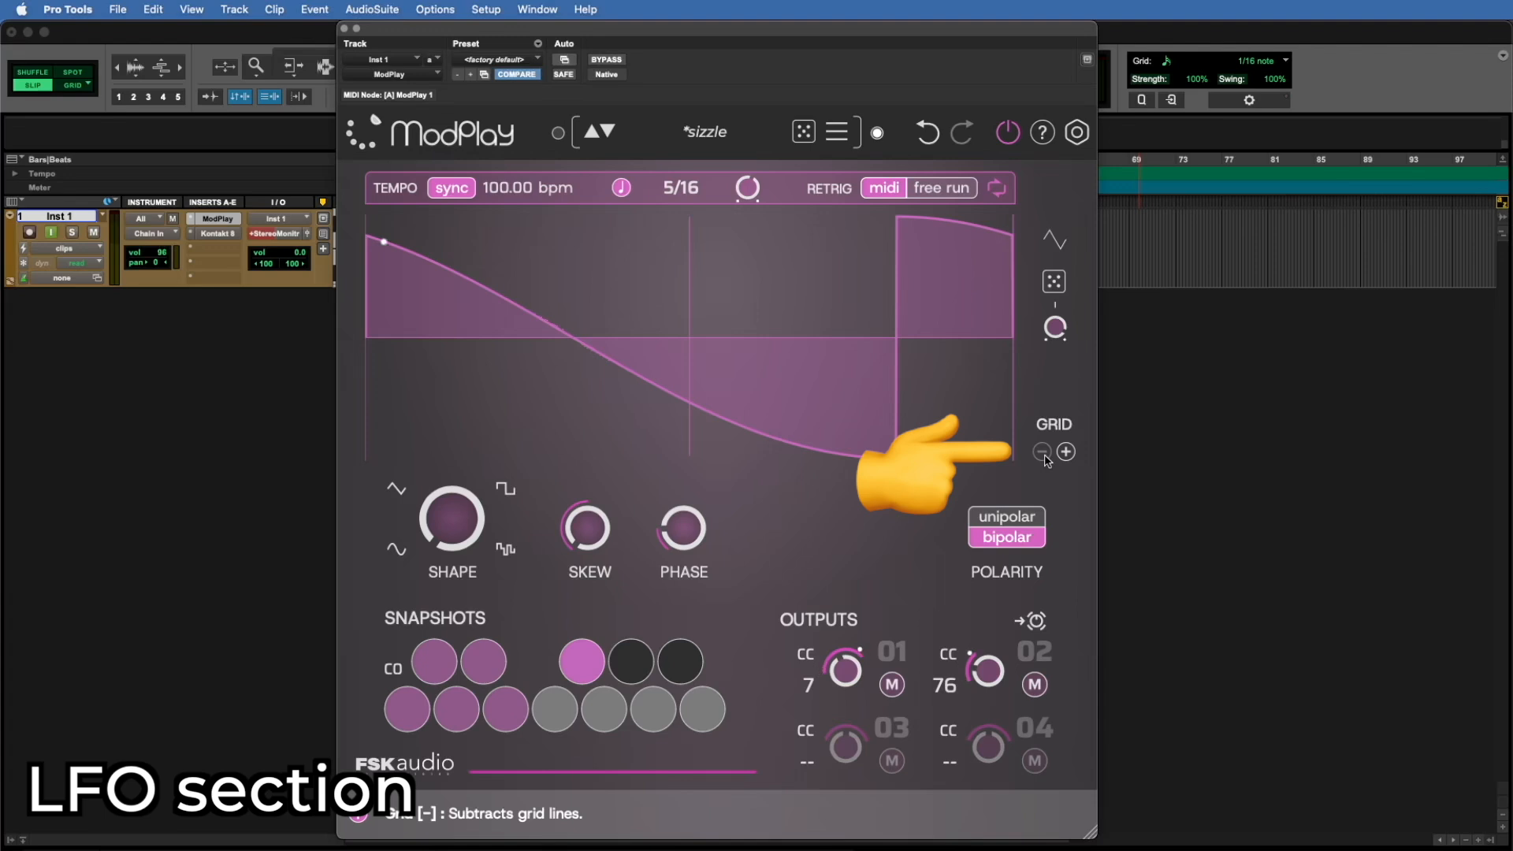
Step: Increase the waveform display's grid to five divisions
click(1067, 453)
click(1066, 453)
click(1067, 454)
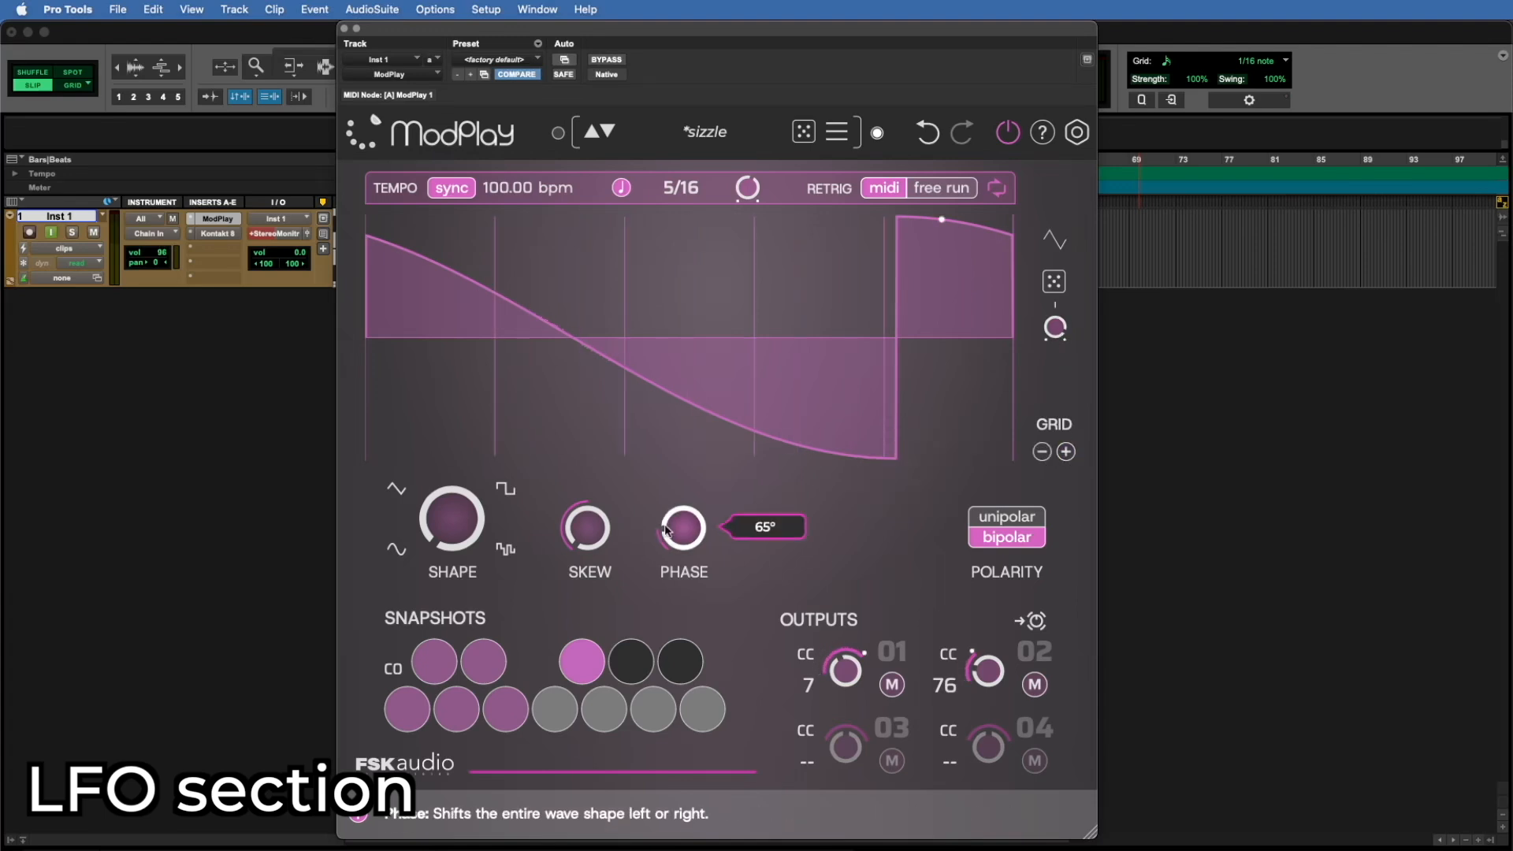
Step: Nudge the current wave's phase, and adjust both skew and phase on the sine wave
drag(684, 531, 684, 523)
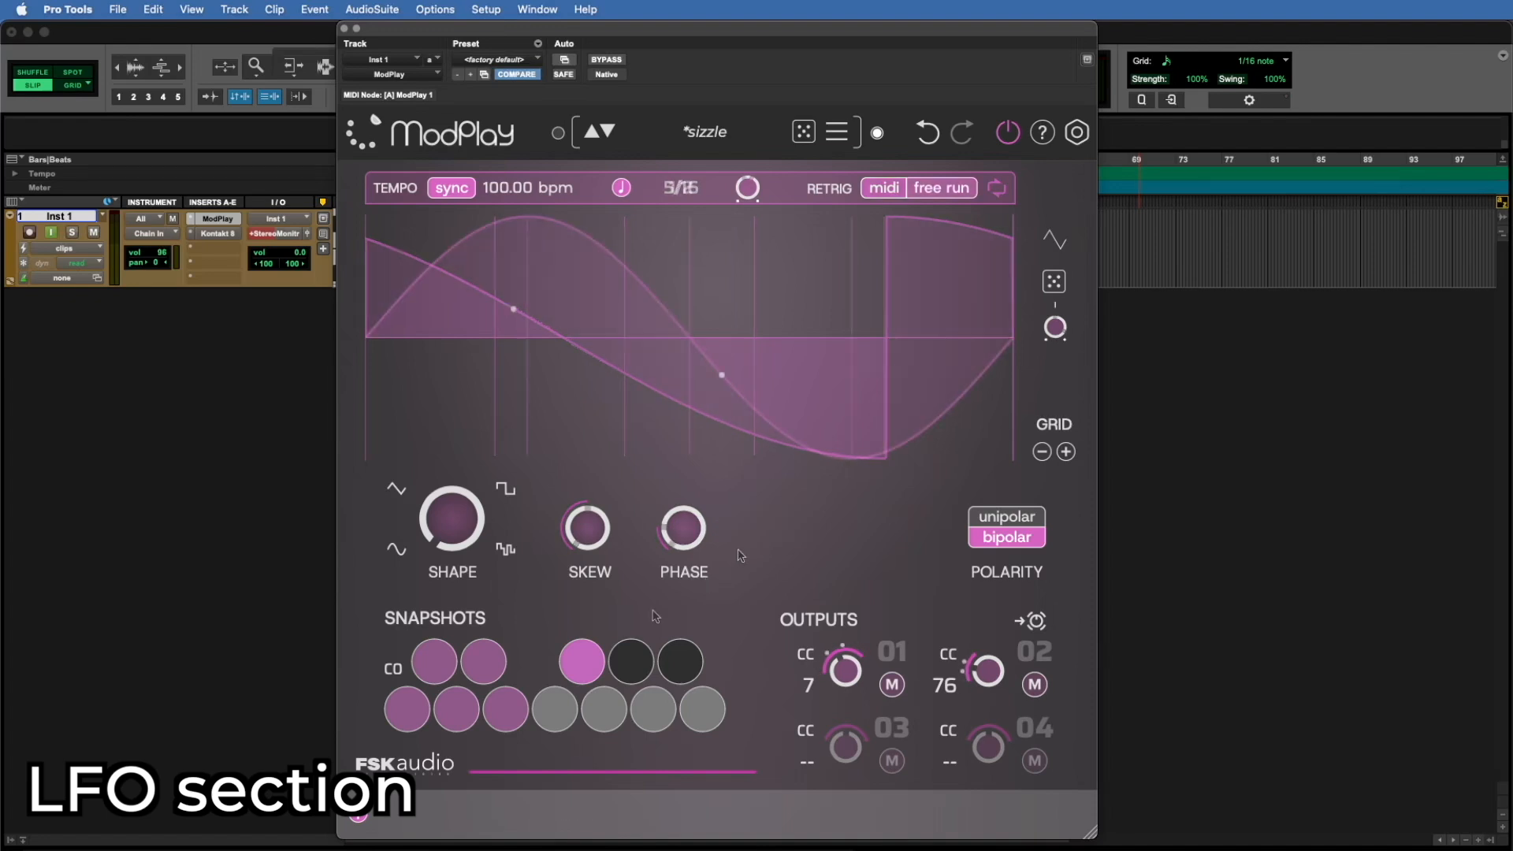
mouse_move(589, 539)
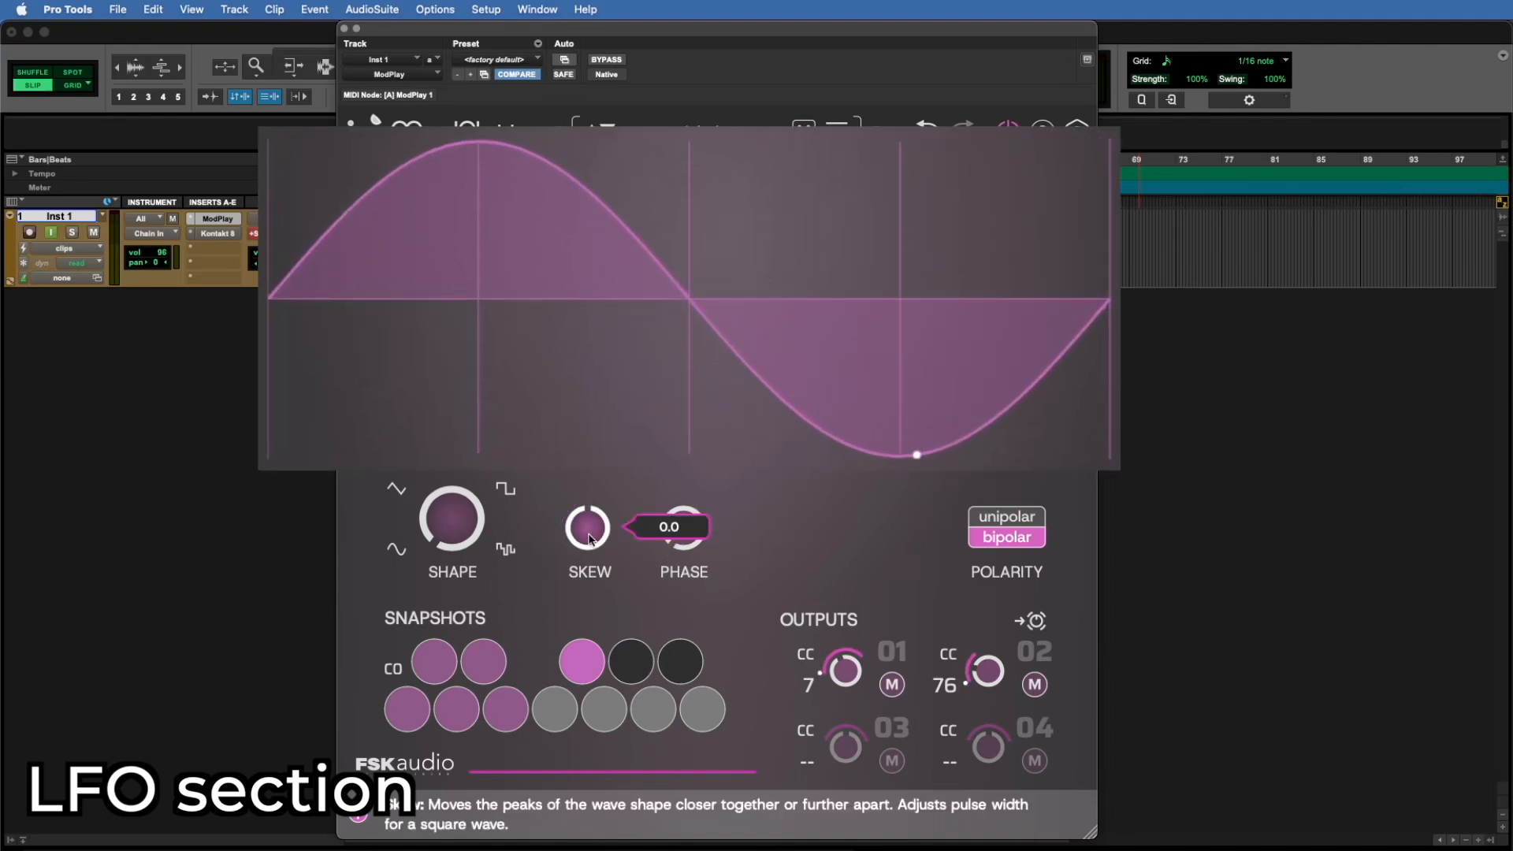
drag(589, 539, 587, 596)
drag(679, 538, 678, 478)
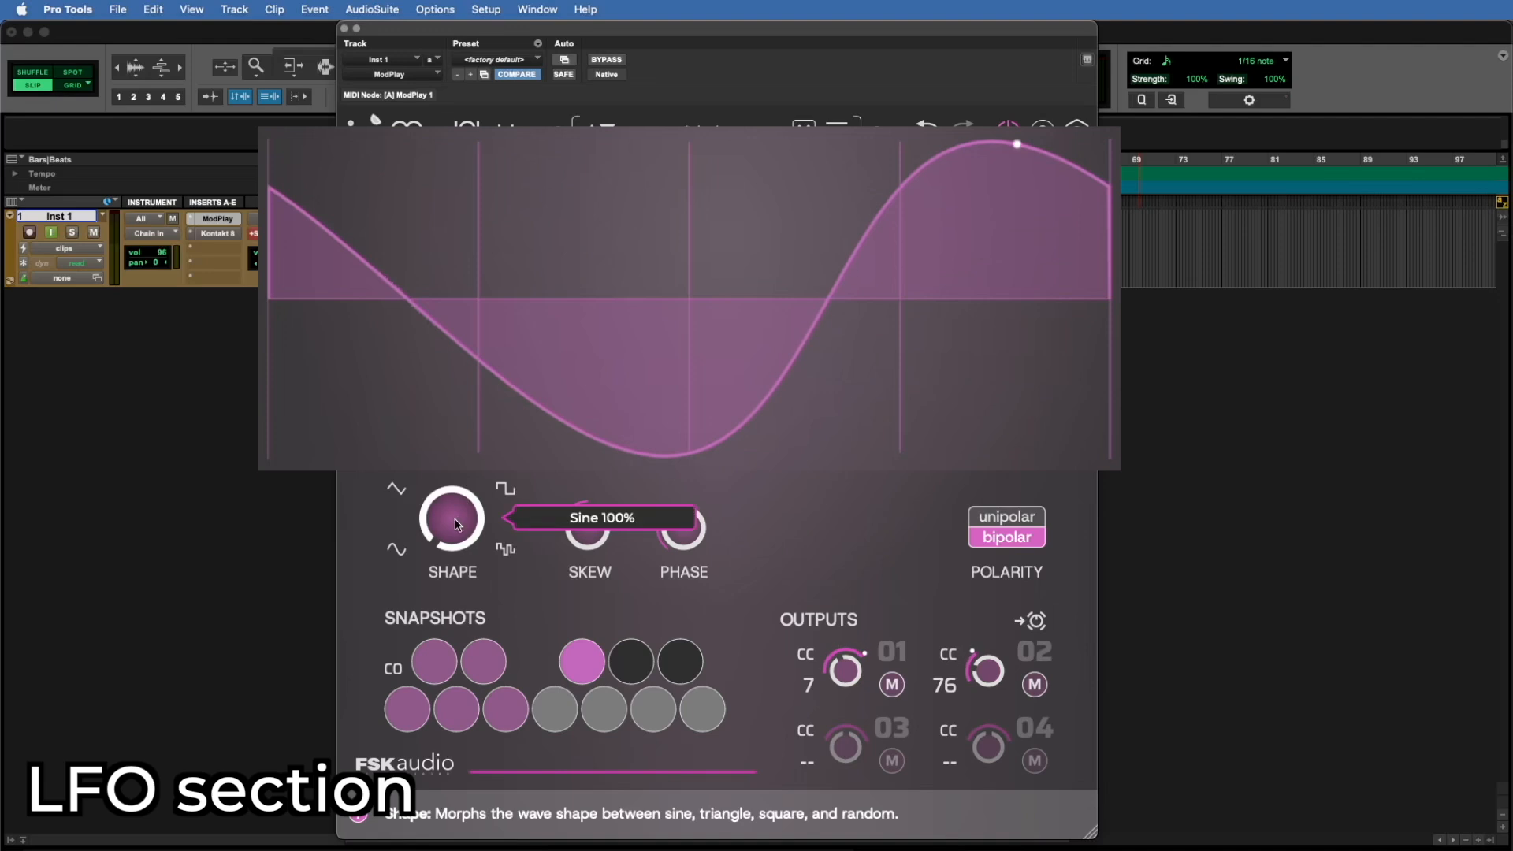
Step: Morph the wave shape to a blend between triangle and square, and change the rate to 1.22 Hz
drag(452, 518, 382, 424)
drag(750, 187, 747, 151)
click(621, 187)
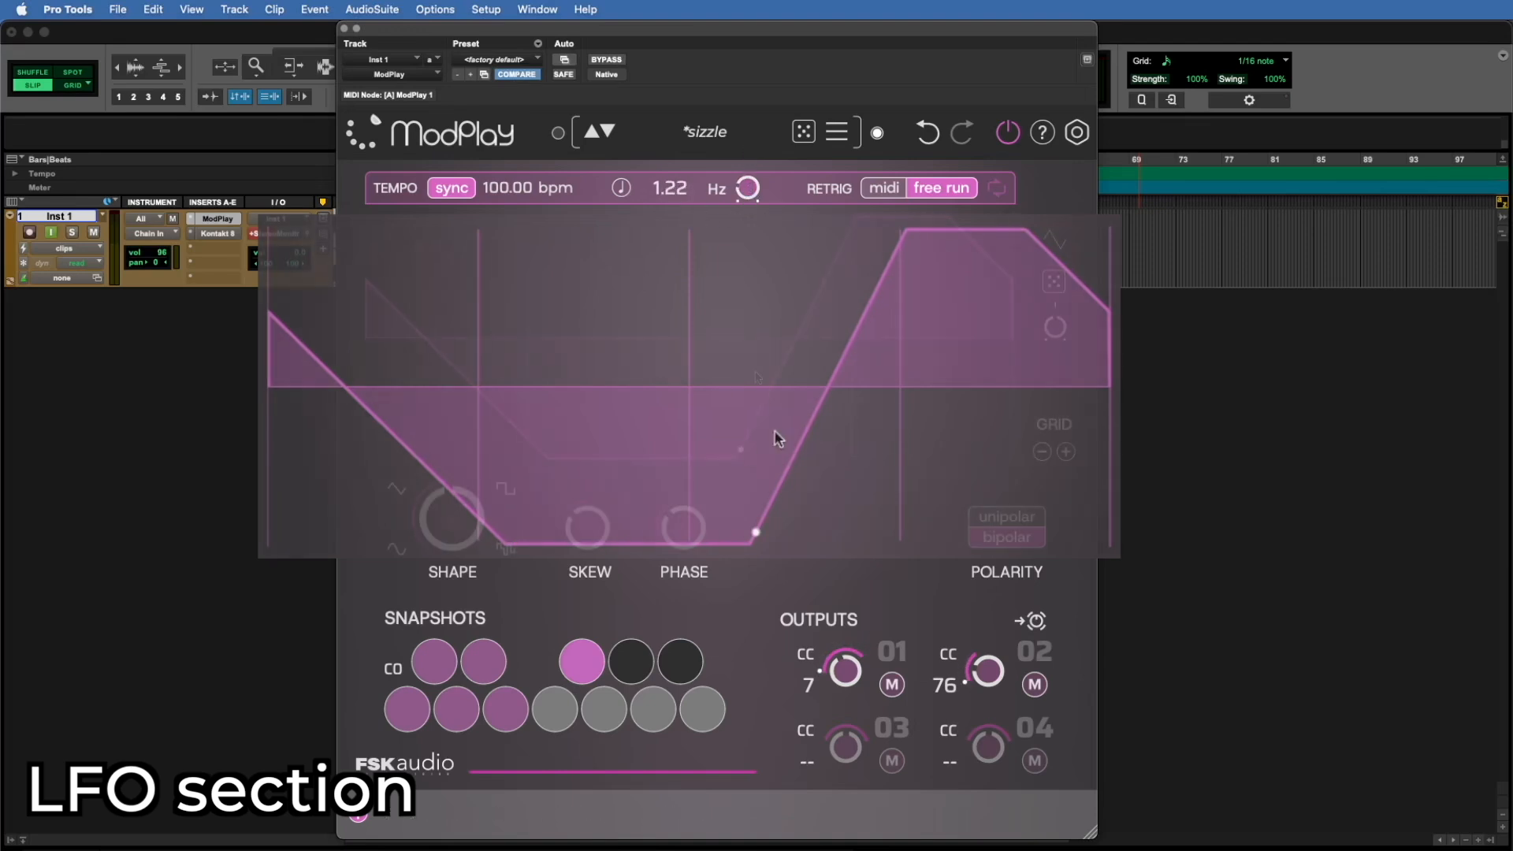
Step: Adjust the shape blend, and use the preset waves to set it to 100% Triangle, Sine and finally Random
drag(453, 512, 455, 487)
click(396, 488)
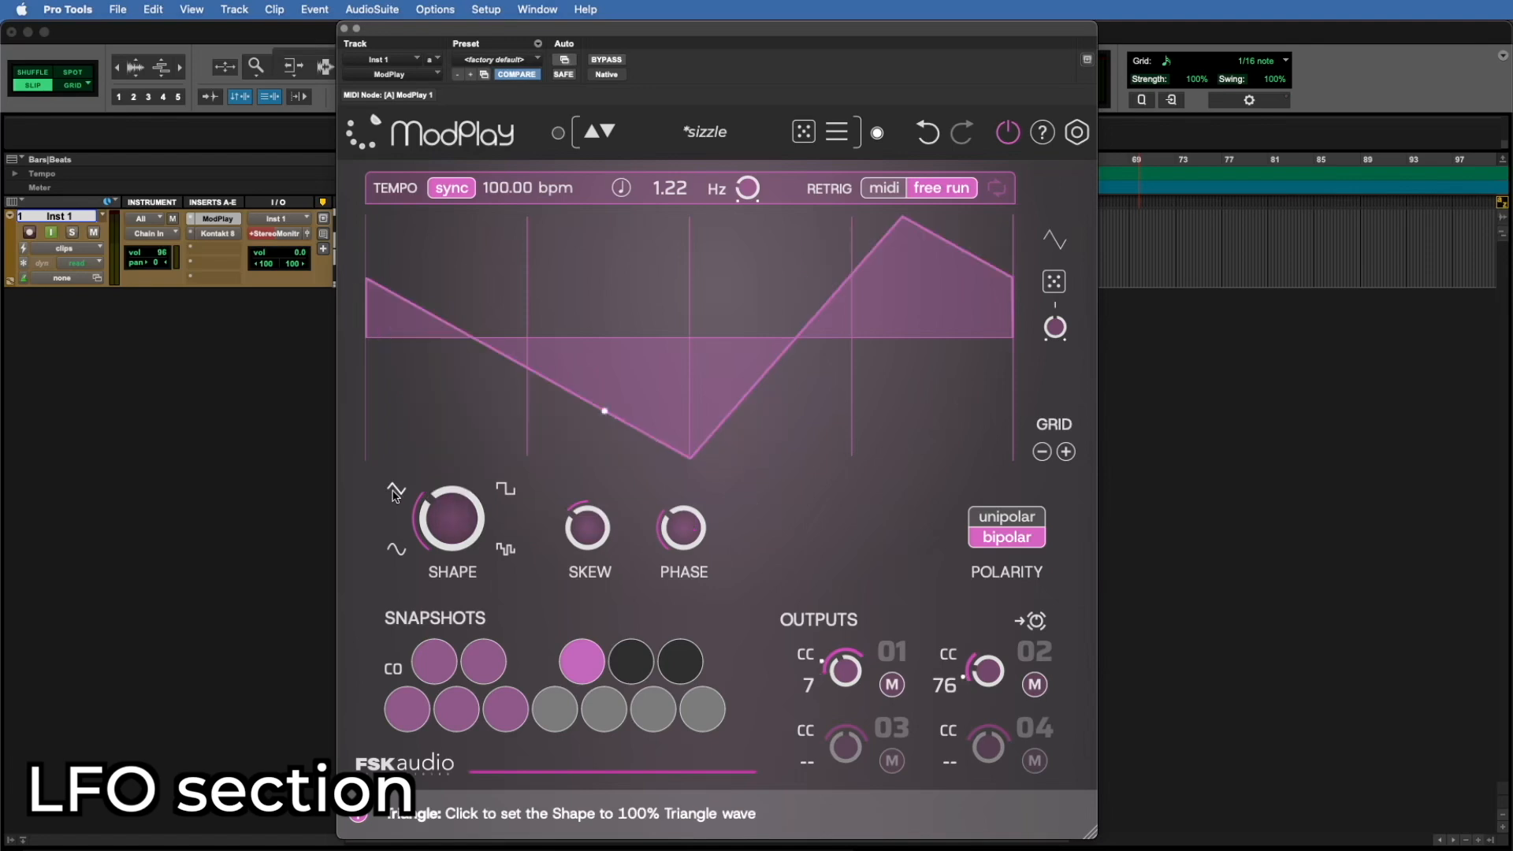
click(396, 549)
click(505, 547)
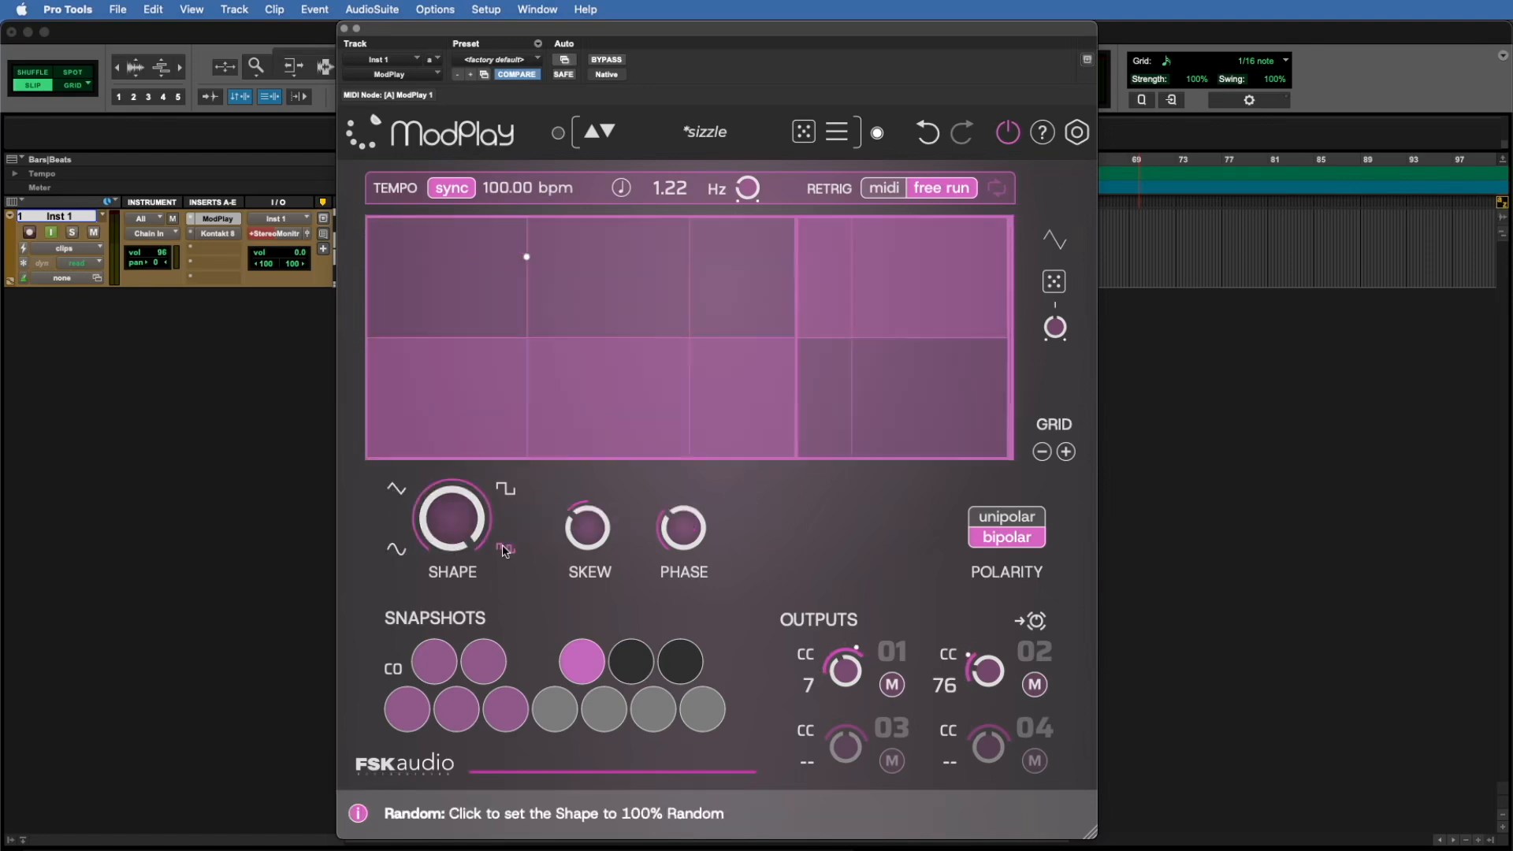
Step: Morph the wave shape to a blend between square and random, and recall the F# snapshot's sine wave
drag(465, 504, 467, 517)
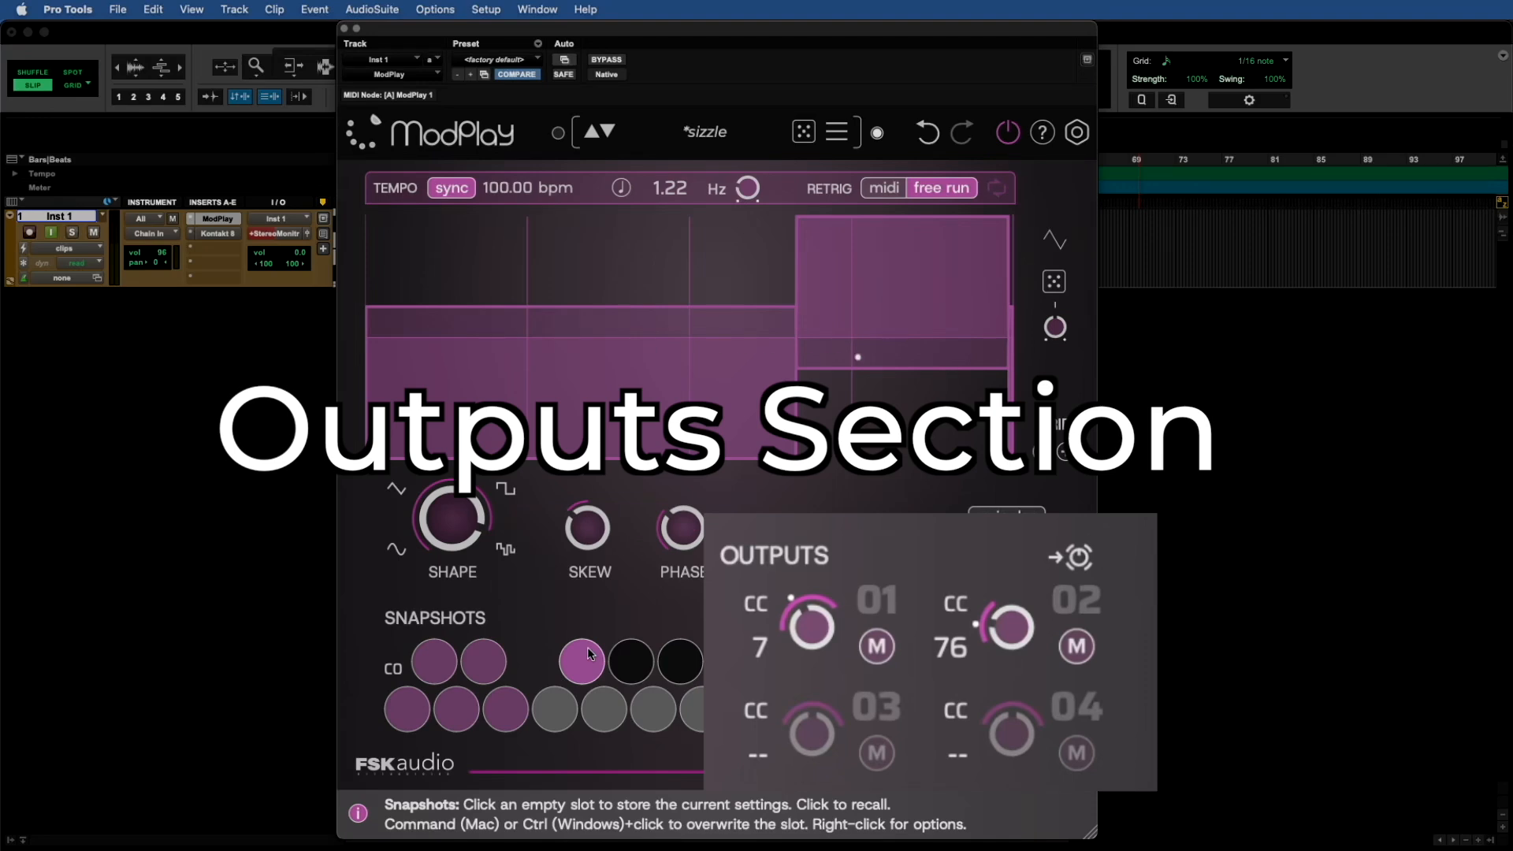
click(588, 646)
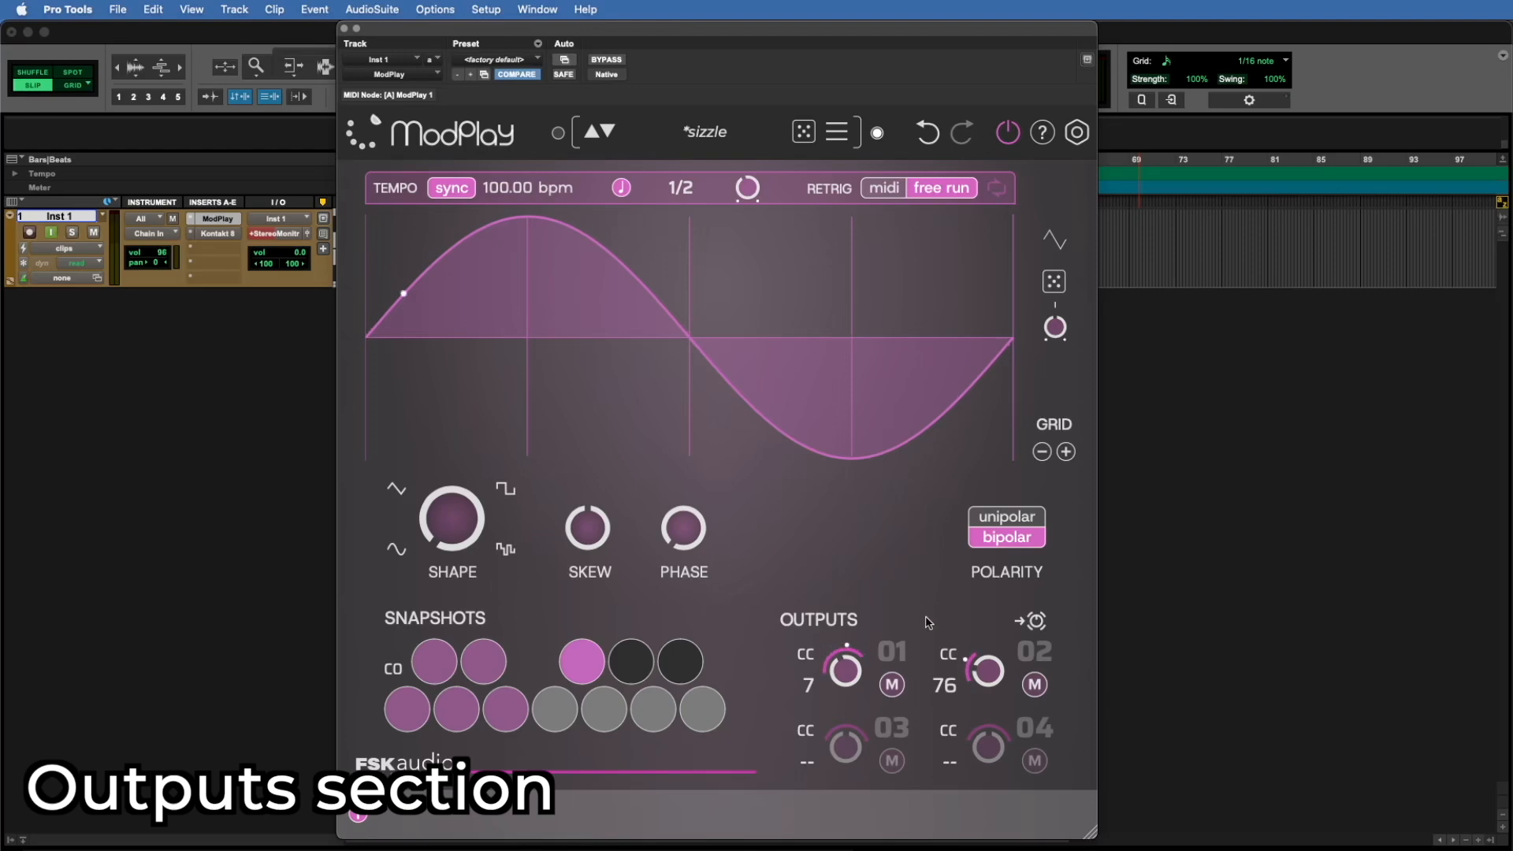
Step: Assign CC 22 to output 03, and adjust its base level and modulation amount, sweeping the amount downward
click(807, 762)
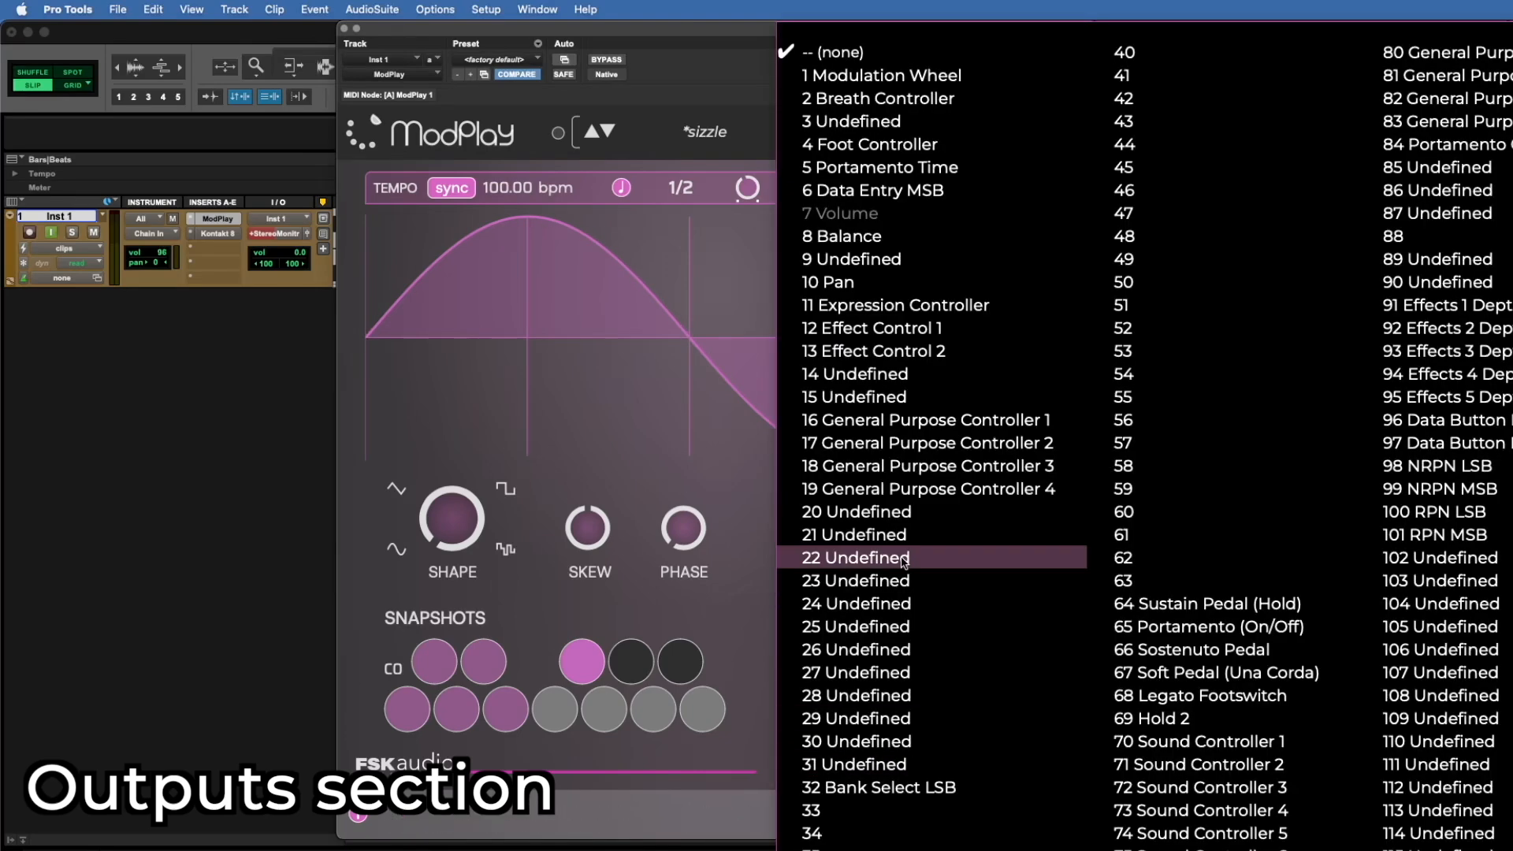
click(1071, 556)
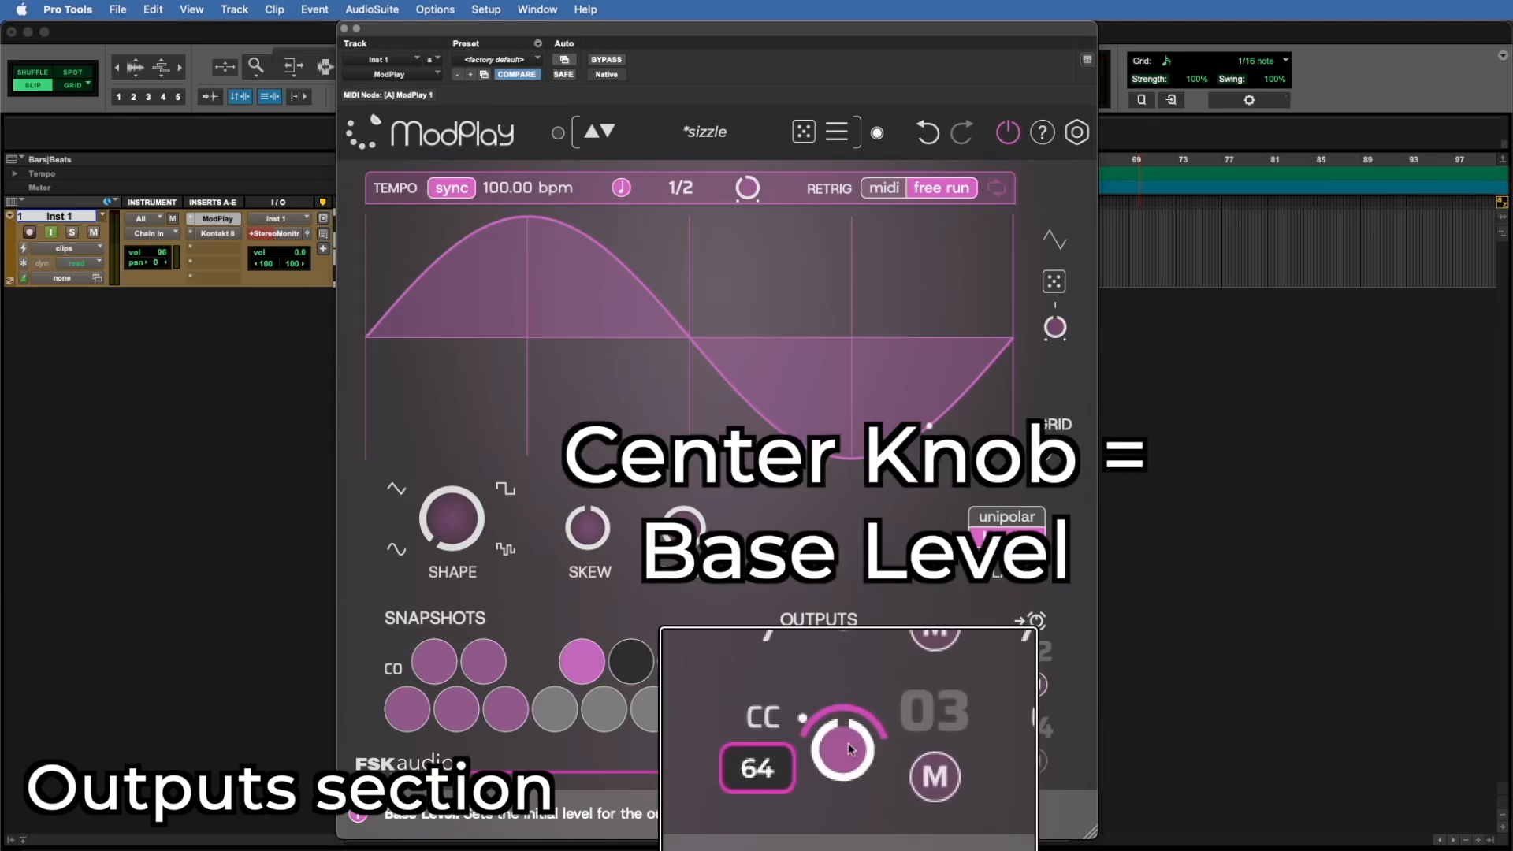
drag(850, 748, 842, 729)
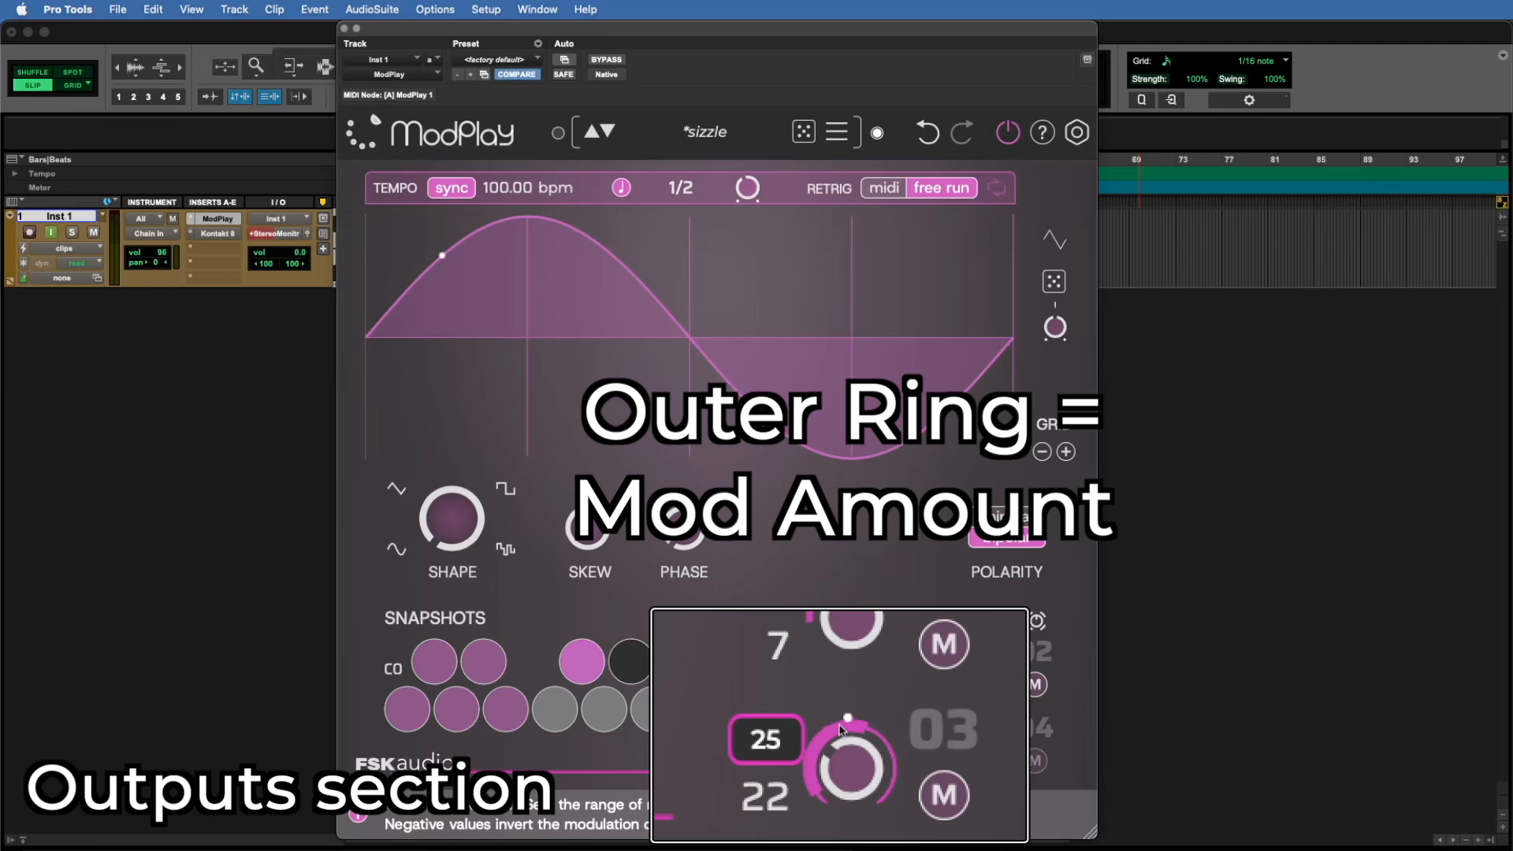
mouse_move(840, 729)
mouse_down()
mouse_move(841, 753)
mouse_move(839, 711)
mouse_move(837, 746)
mouse_up()
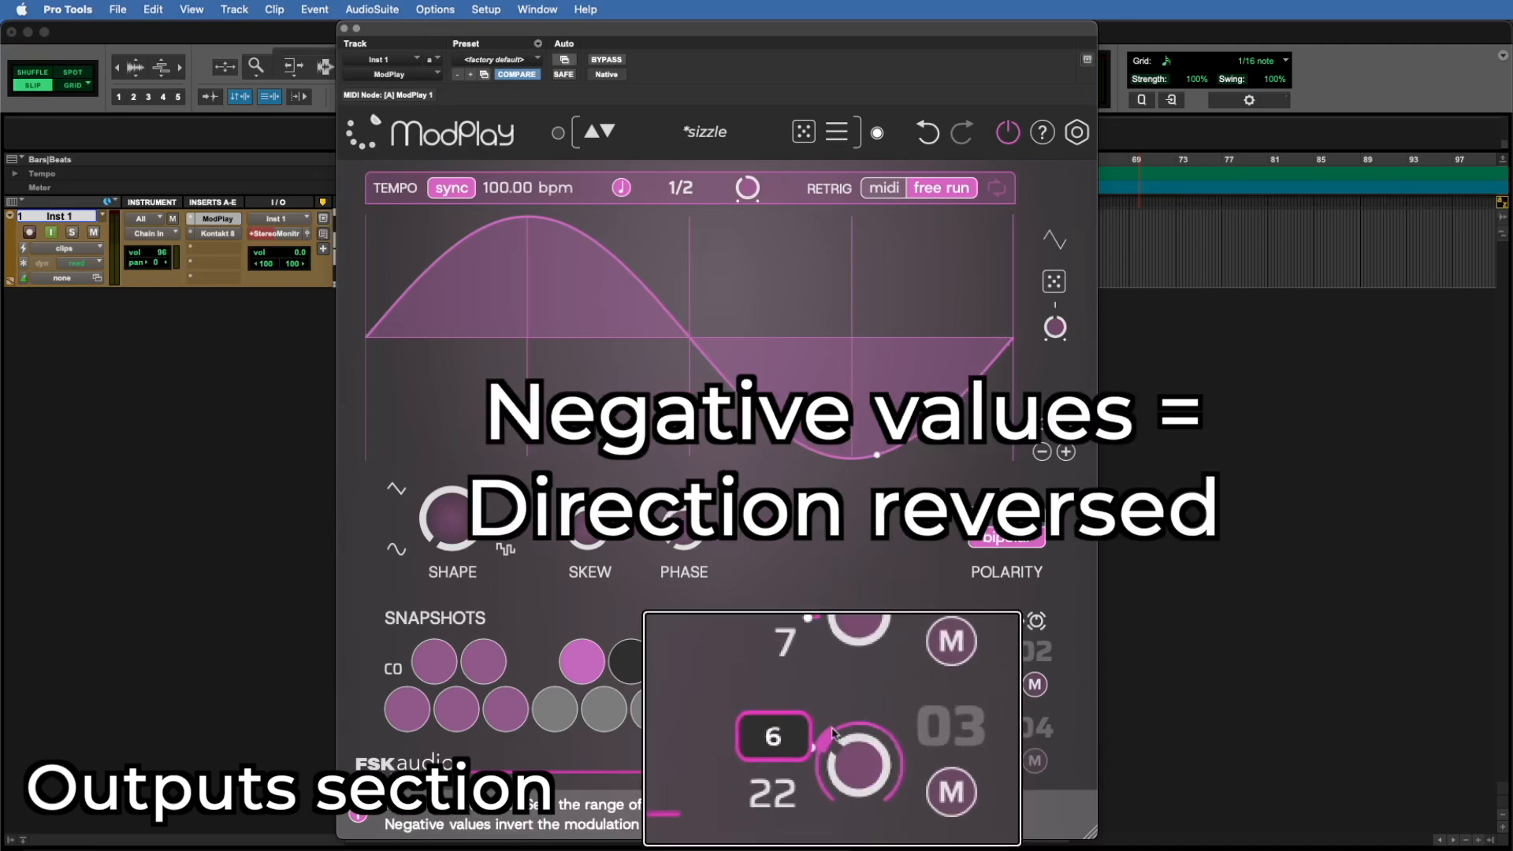
drag(832, 737, 830, 763)
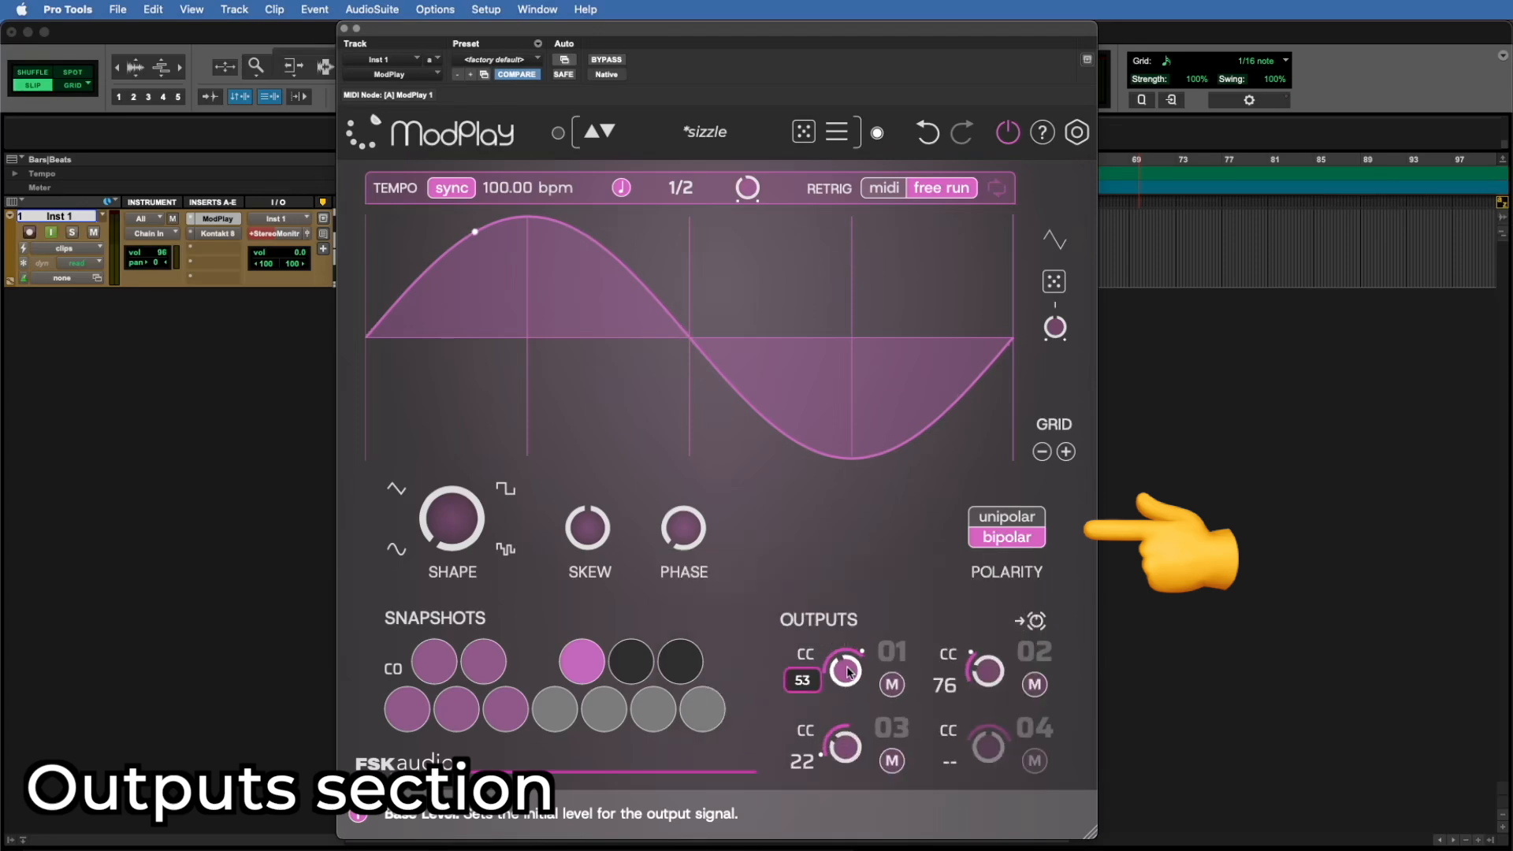
Step: Switch the polarity to unipolar and adjust output 01 to show the effect on its modulation range
click(1018, 517)
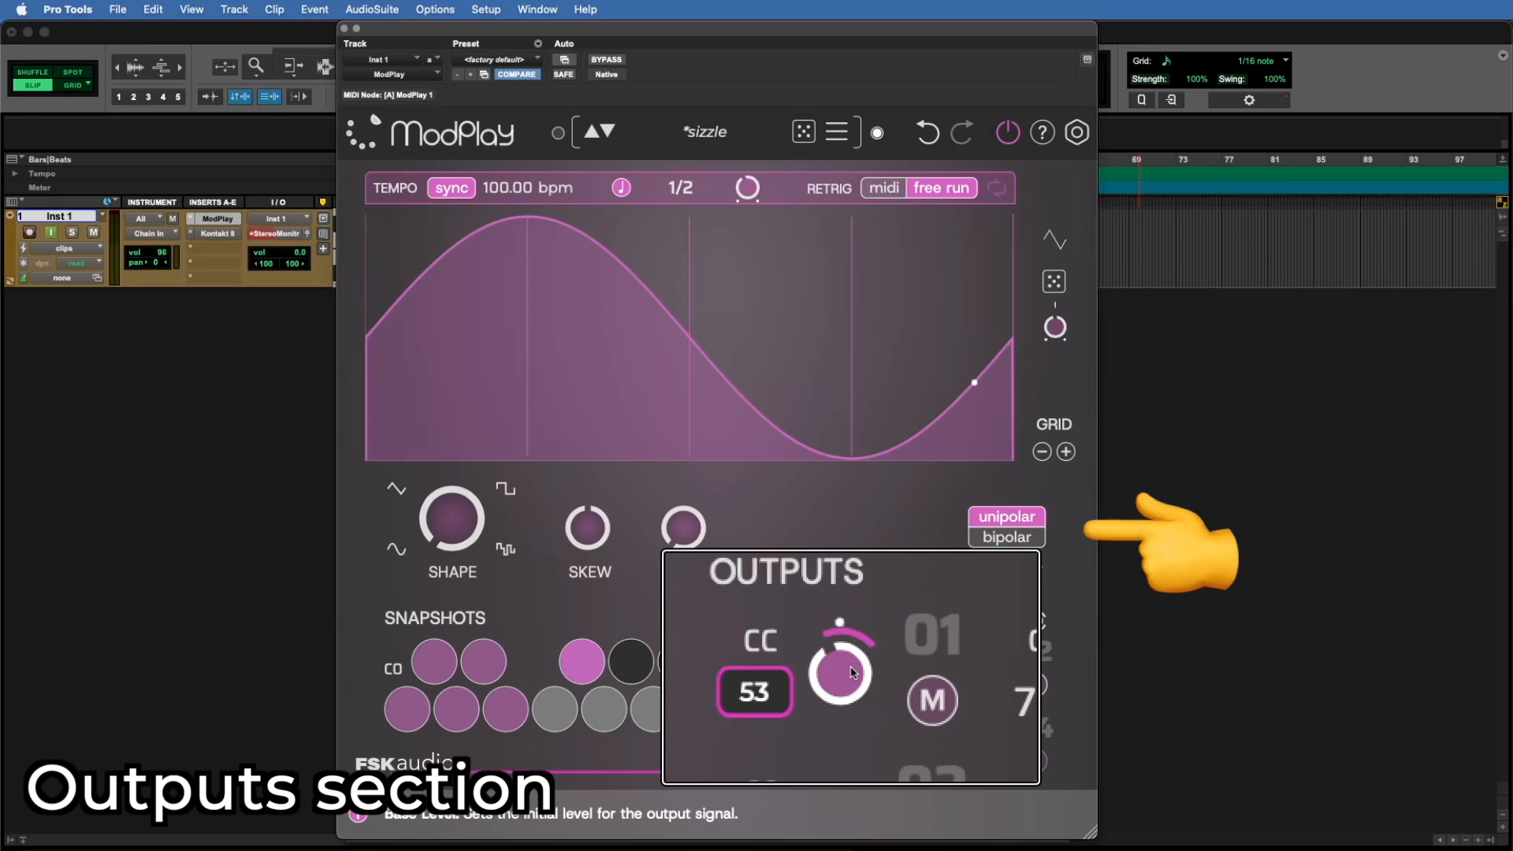
drag(852, 672, 844, 695)
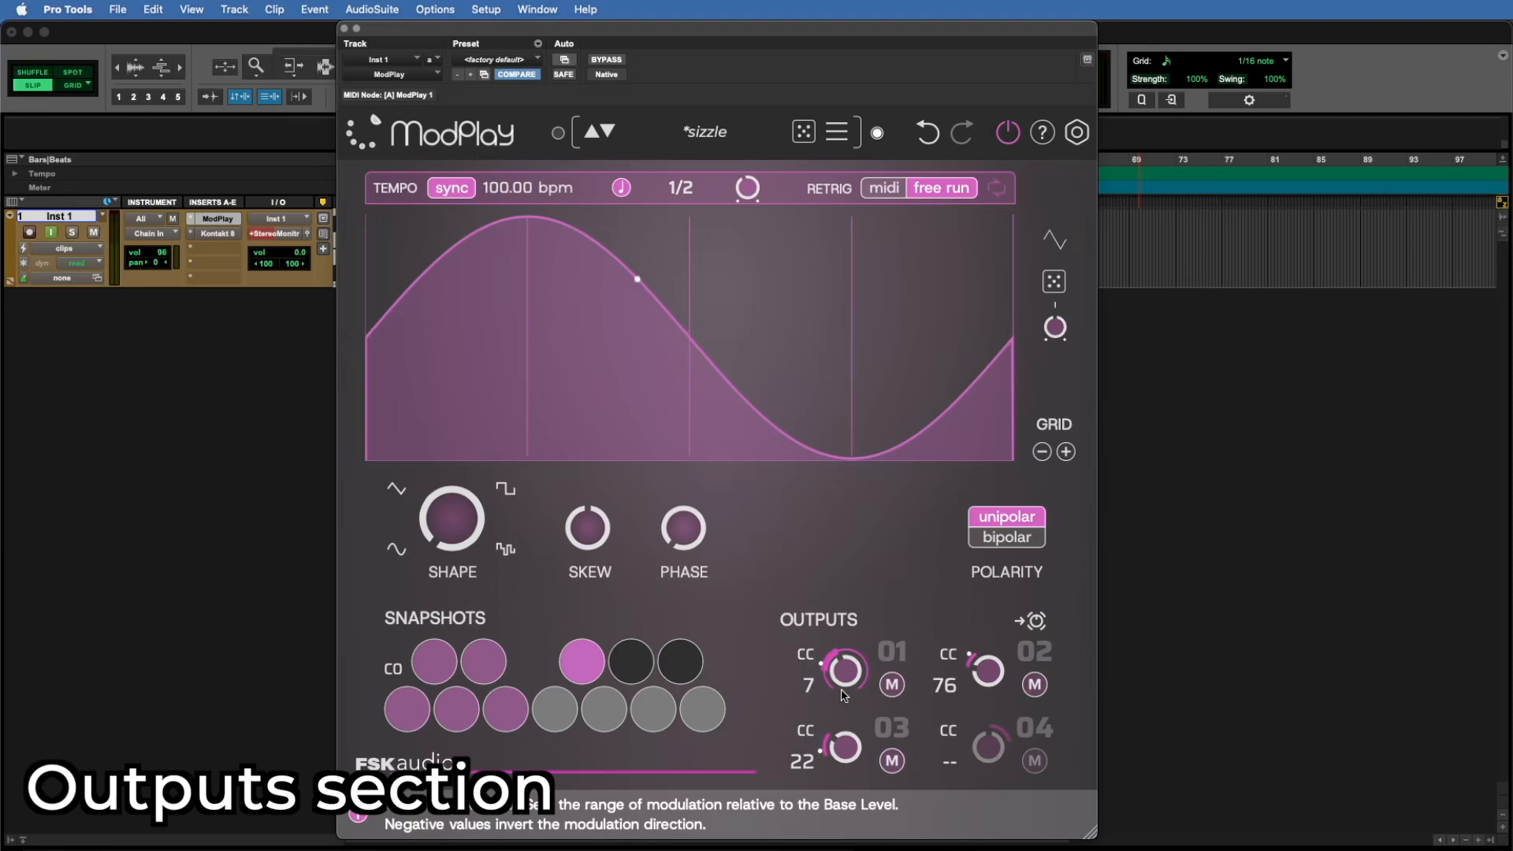
Step: Mute outputs 01 and 02
click(892, 684)
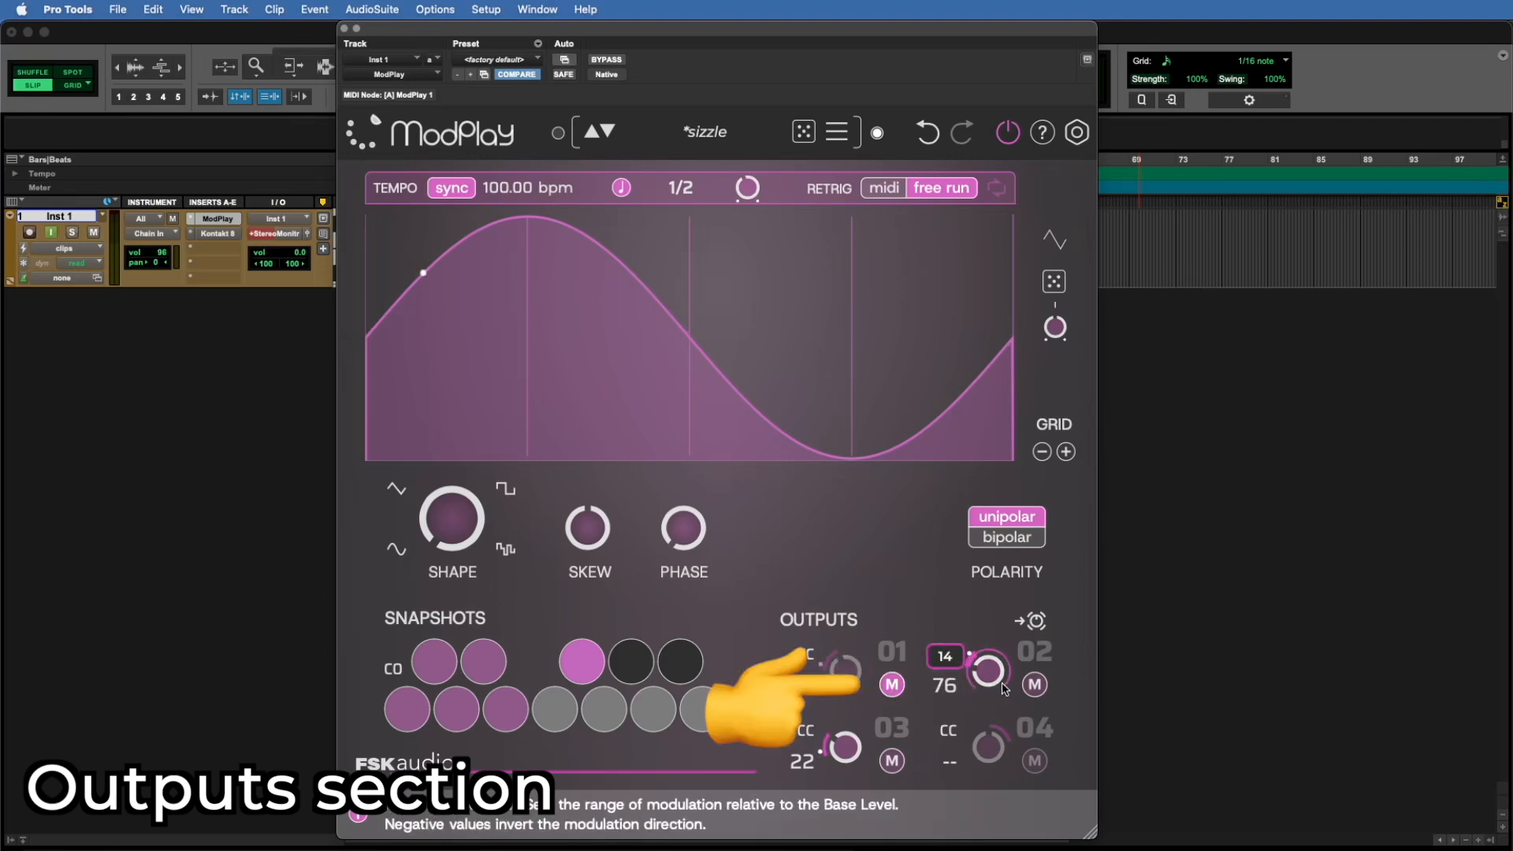
click(1035, 684)
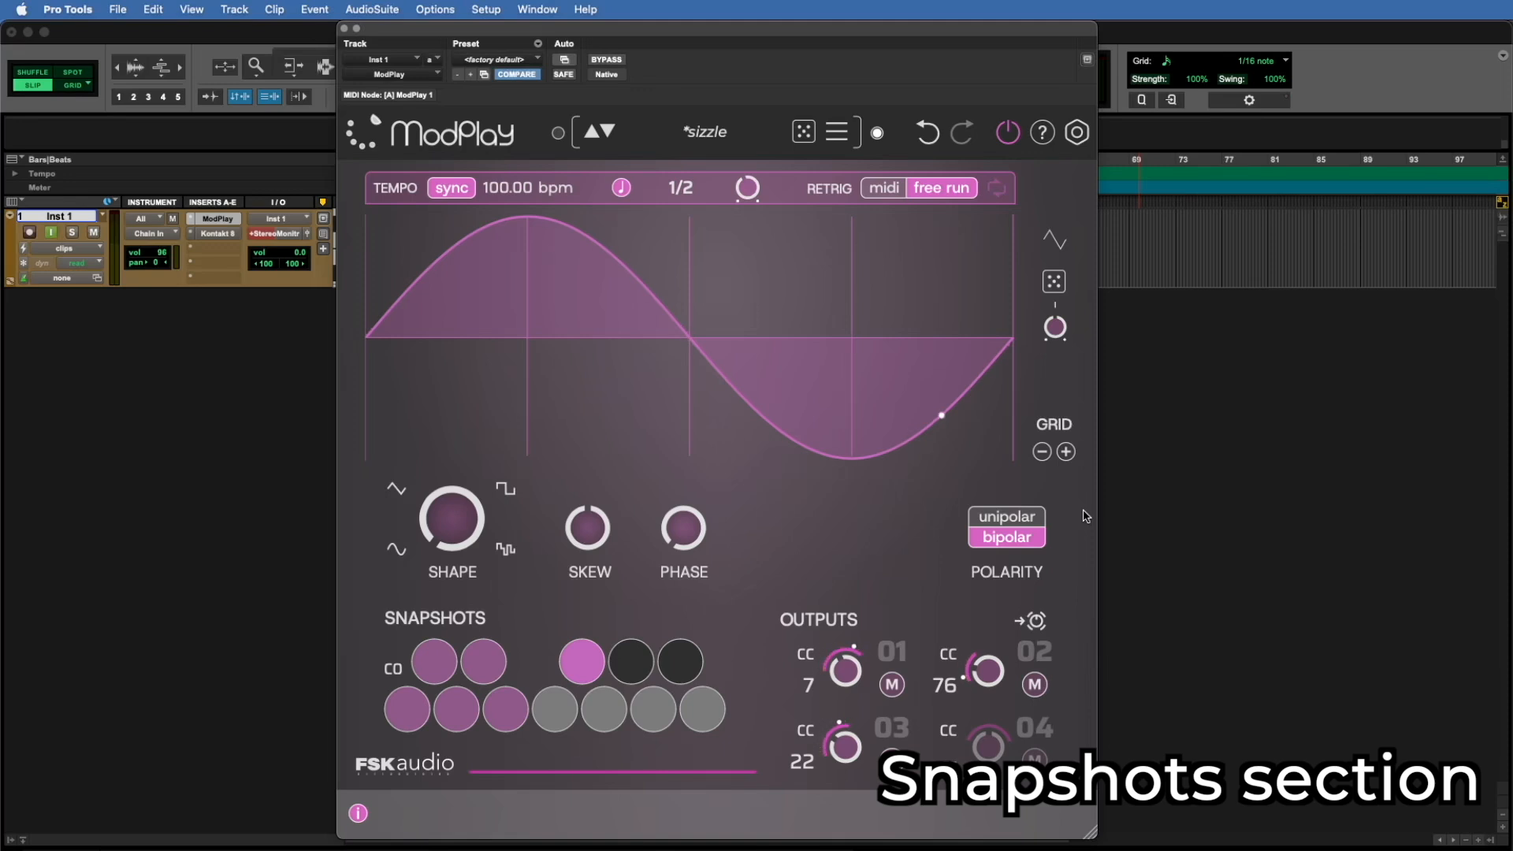
Step: Recall the first four stored snapshots, C0 through D#0, one after another
click(412, 707)
click(428, 667)
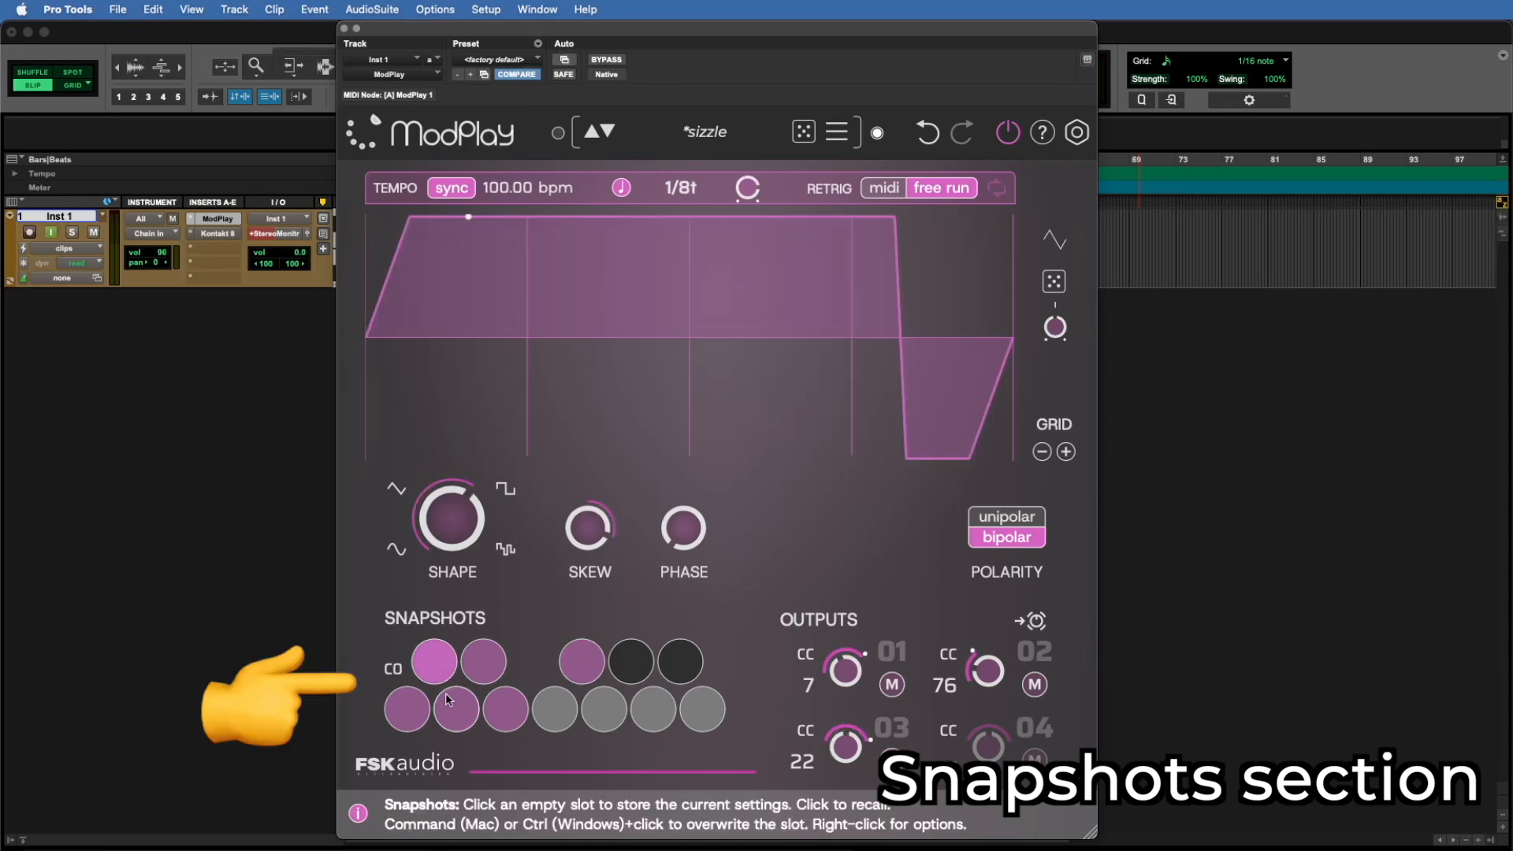
click(449, 704)
click(471, 664)
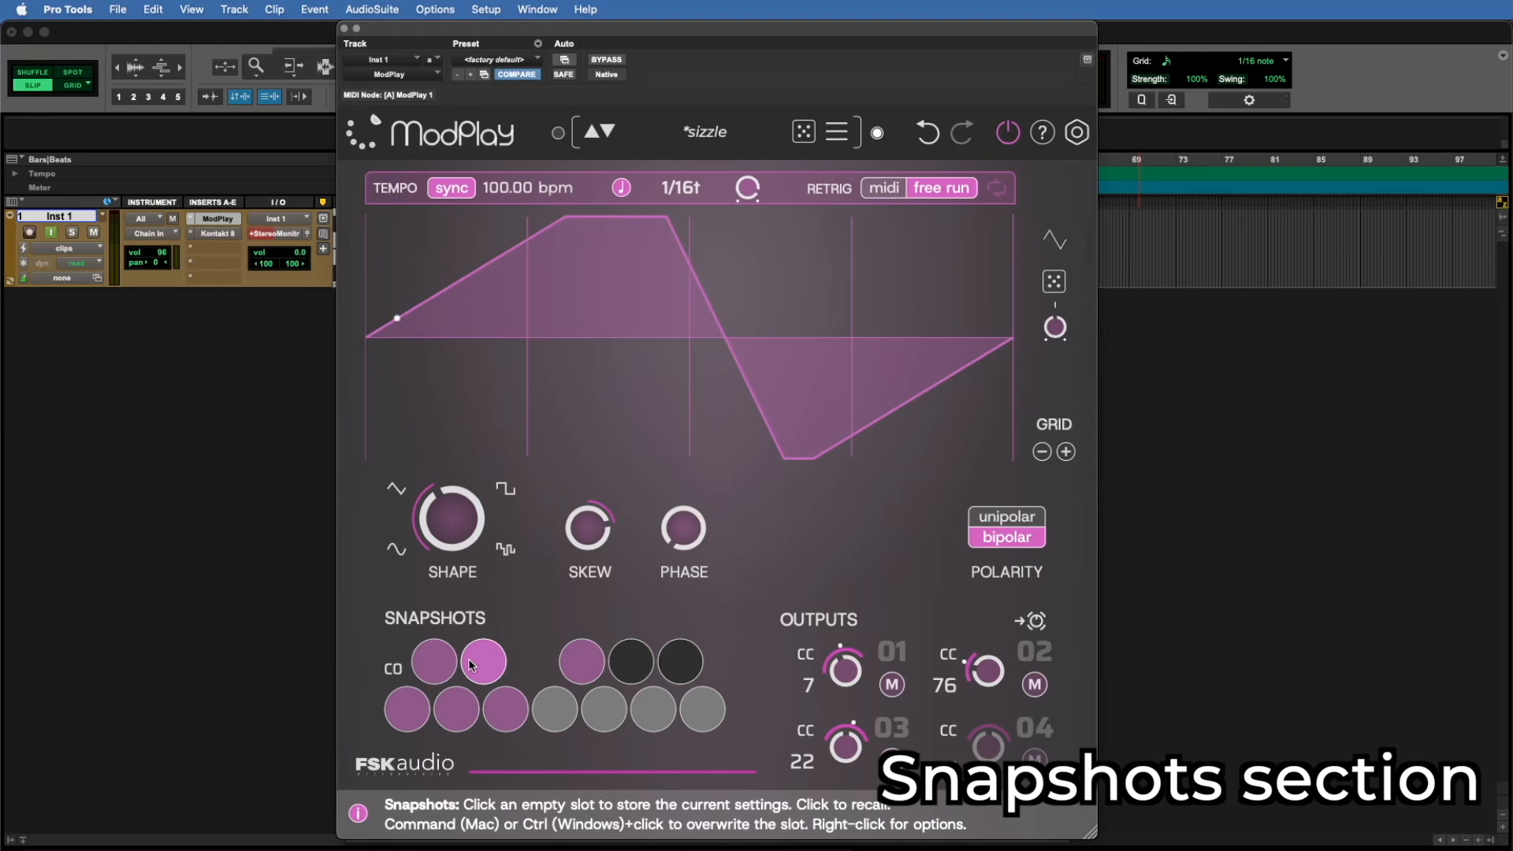
Step: Morph the shape to Triangle 22% Square 78%, adjust the skew, and set the synced rate to 6/4
drag(456, 505, 465, 487)
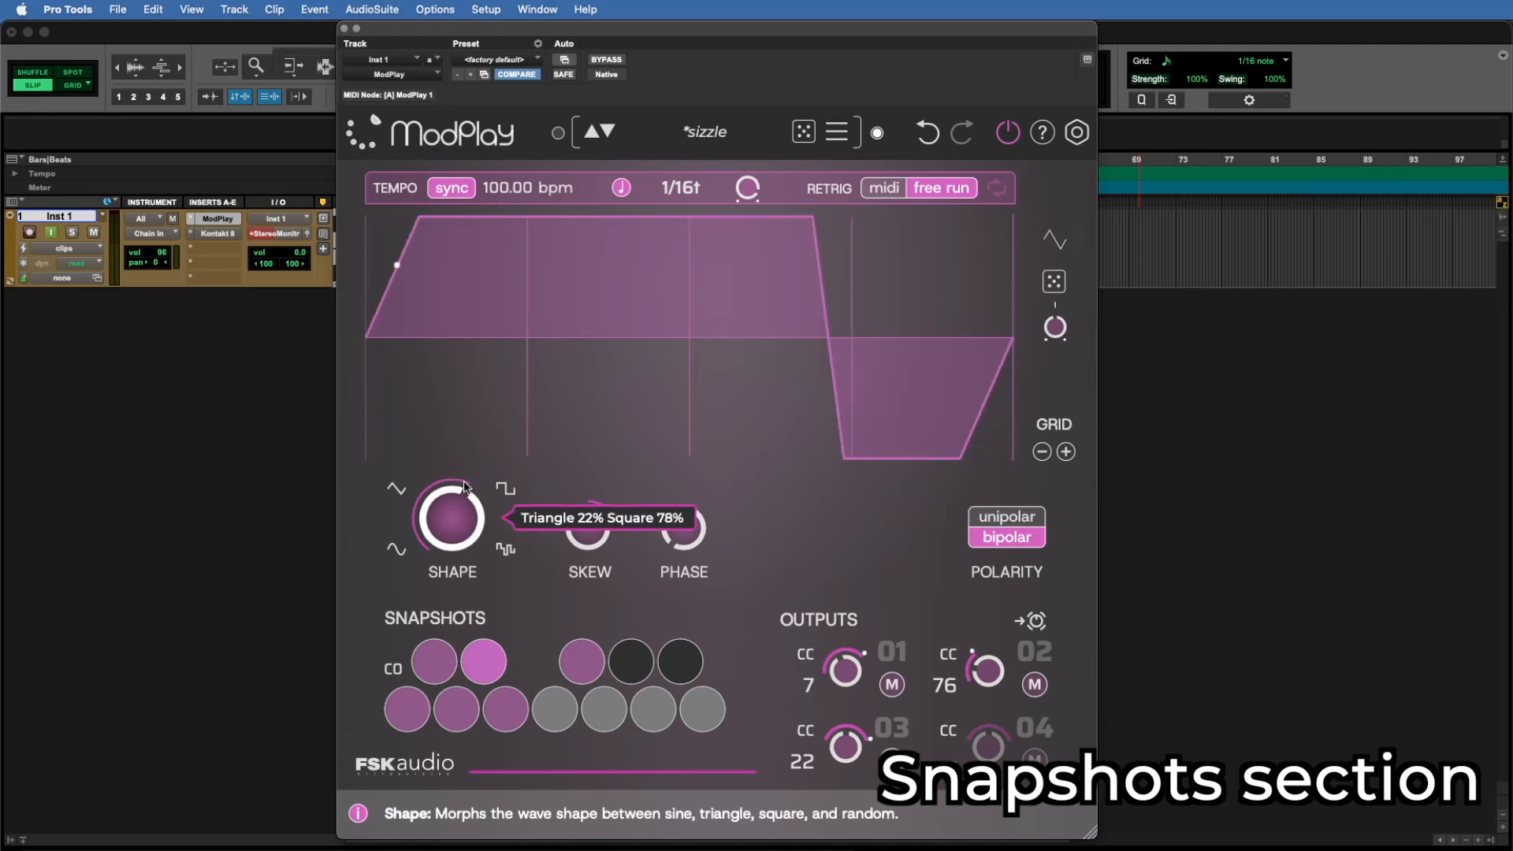
drag(588, 530, 589, 520)
click(681, 188)
click(676, 420)
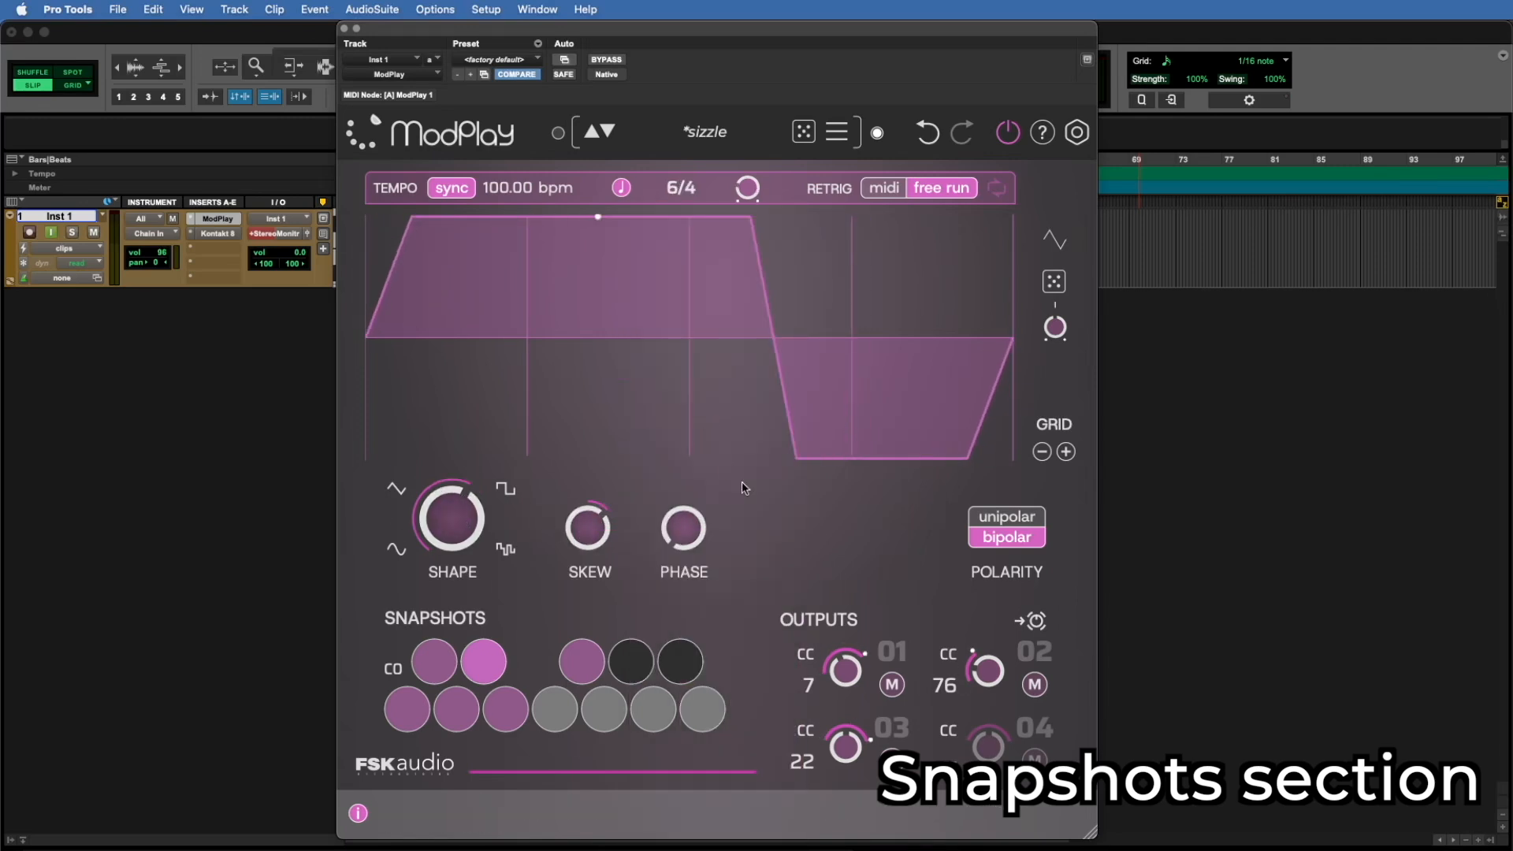
Step: Store the current settings in the empty F0 snapshot slot, and switch to the E0 snapshot and back to it
click(565, 706)
click(509, 703)
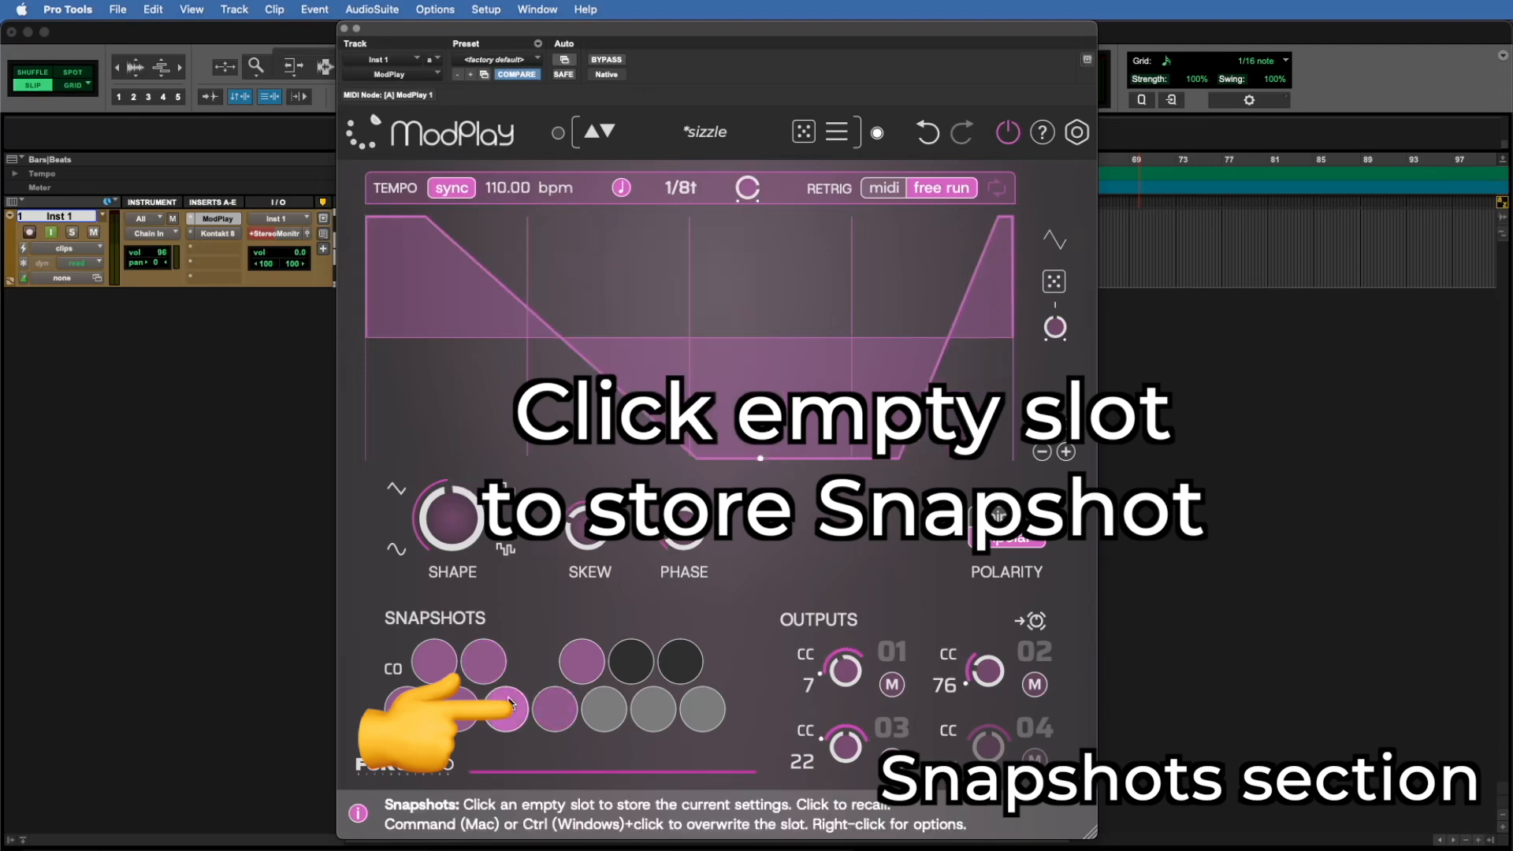
click(554, 707)
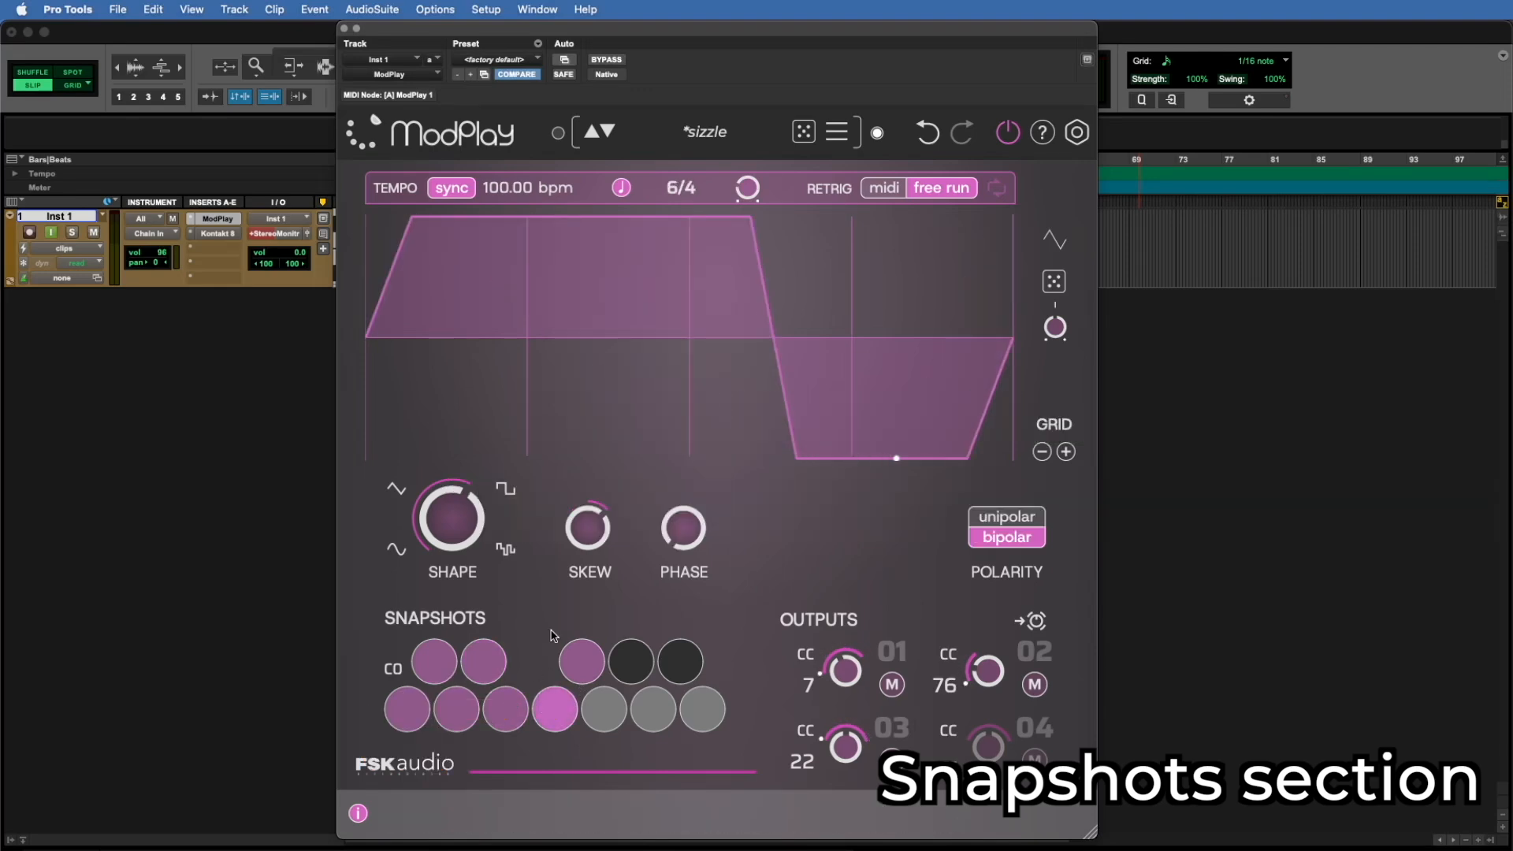
Step: Move the shape closer to triangle with a negative skew, and store the result in the empty G0 snapshot slot
drag(450, 516, 450, 605)
drag(586, 525, 588, 647)
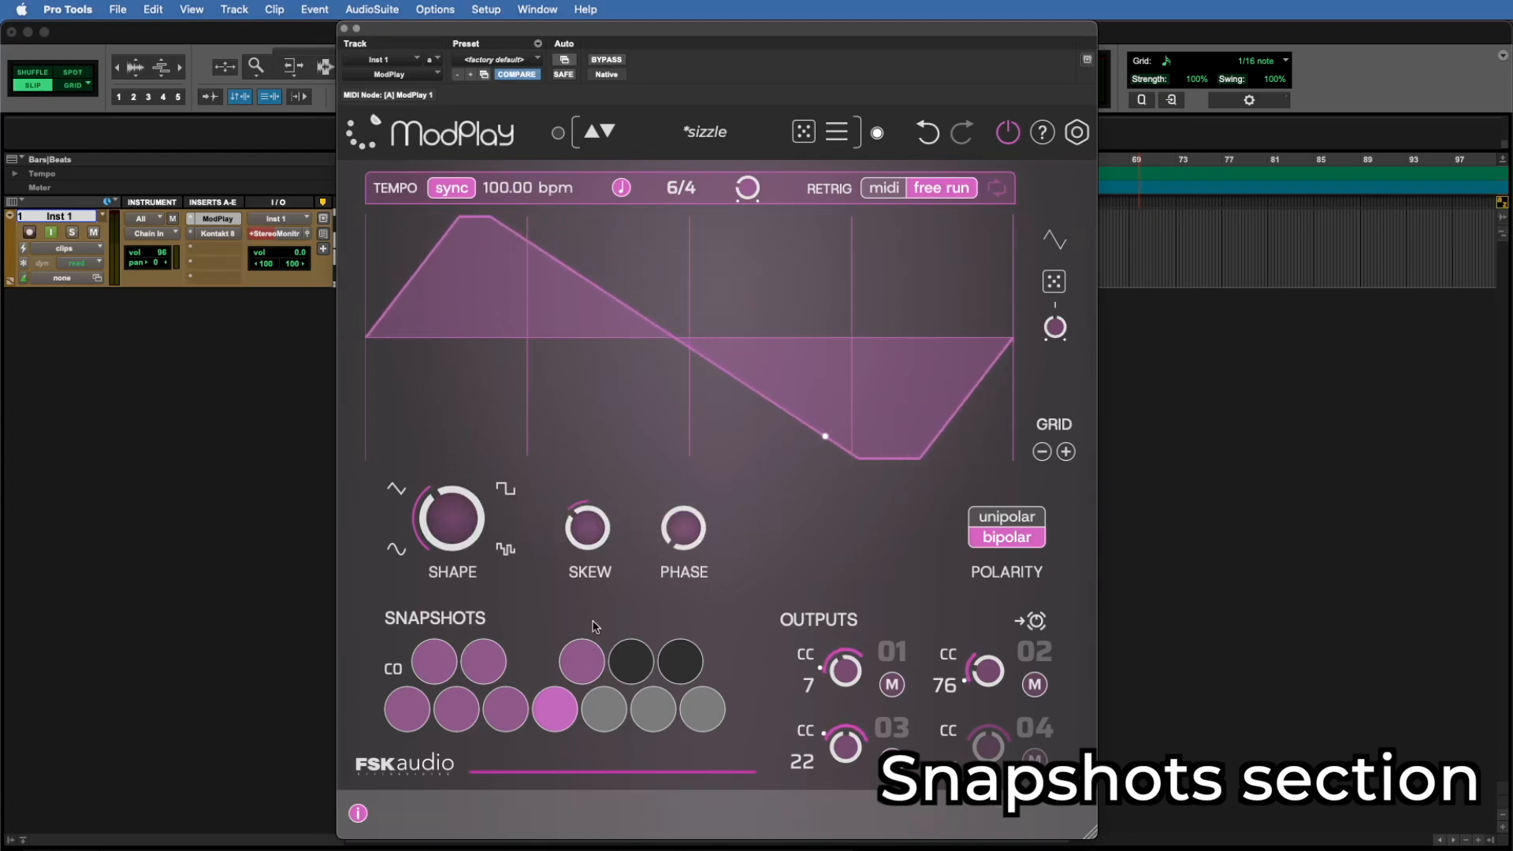
click(603, 713)
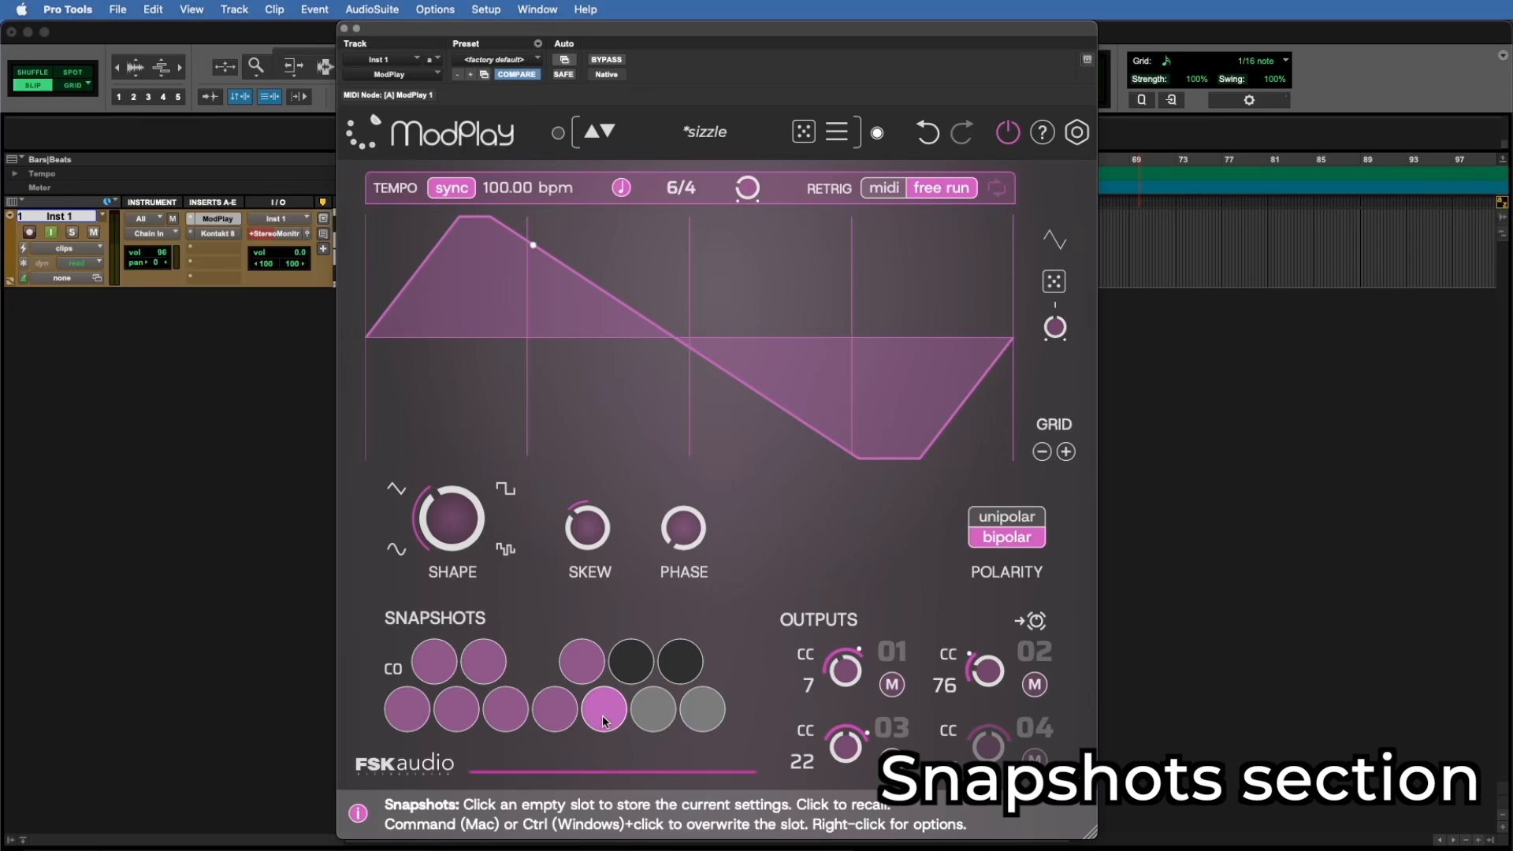
Step: Reset the skew to 0.0 and raise it slightly, and clear the G0 snapshot slot
double_click(596, 542)
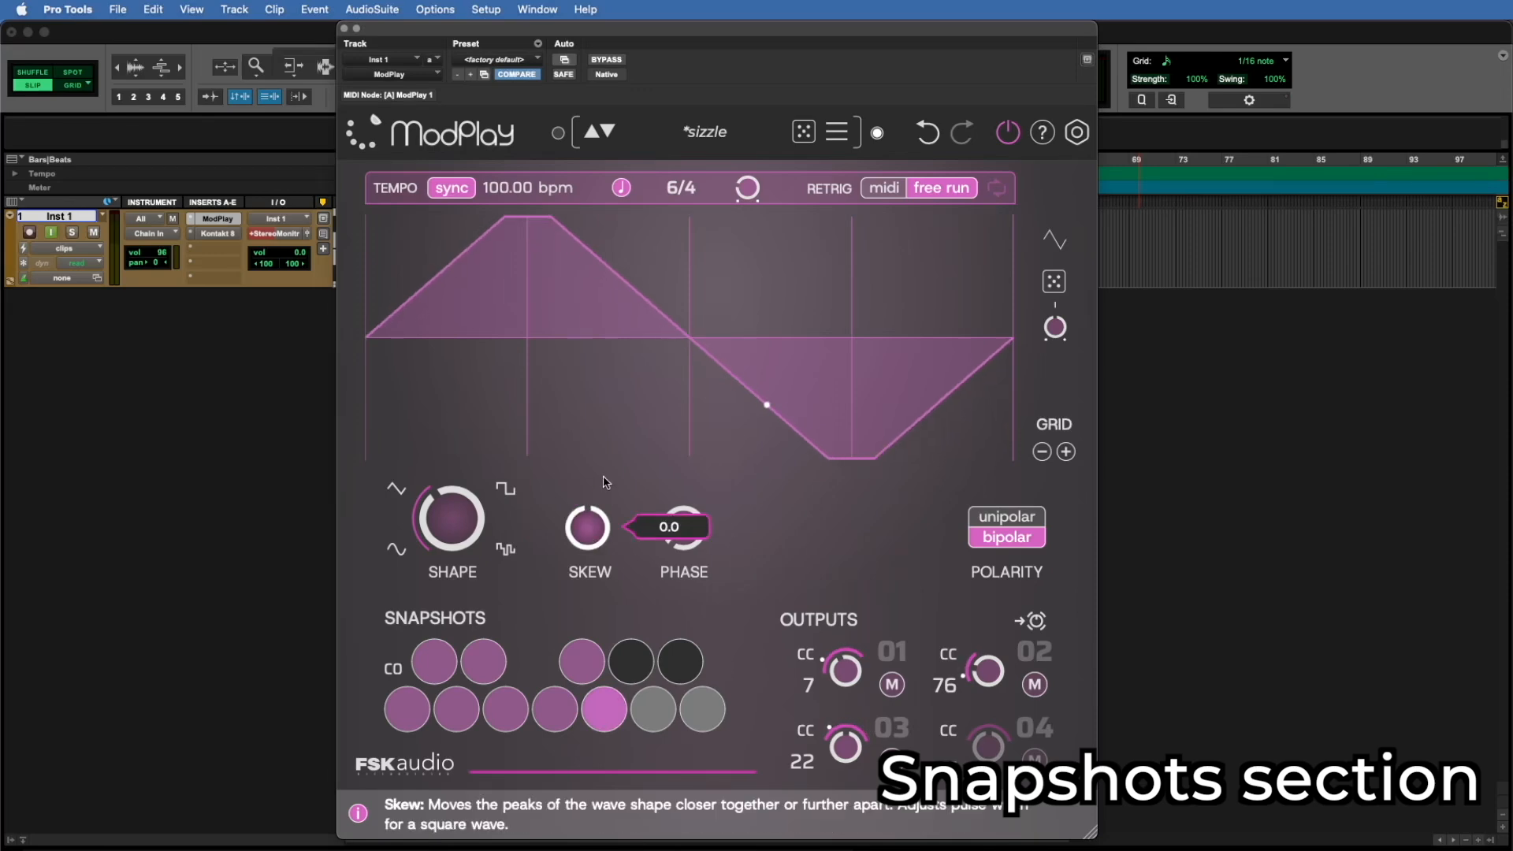
drag(593, 534, 593, 516)
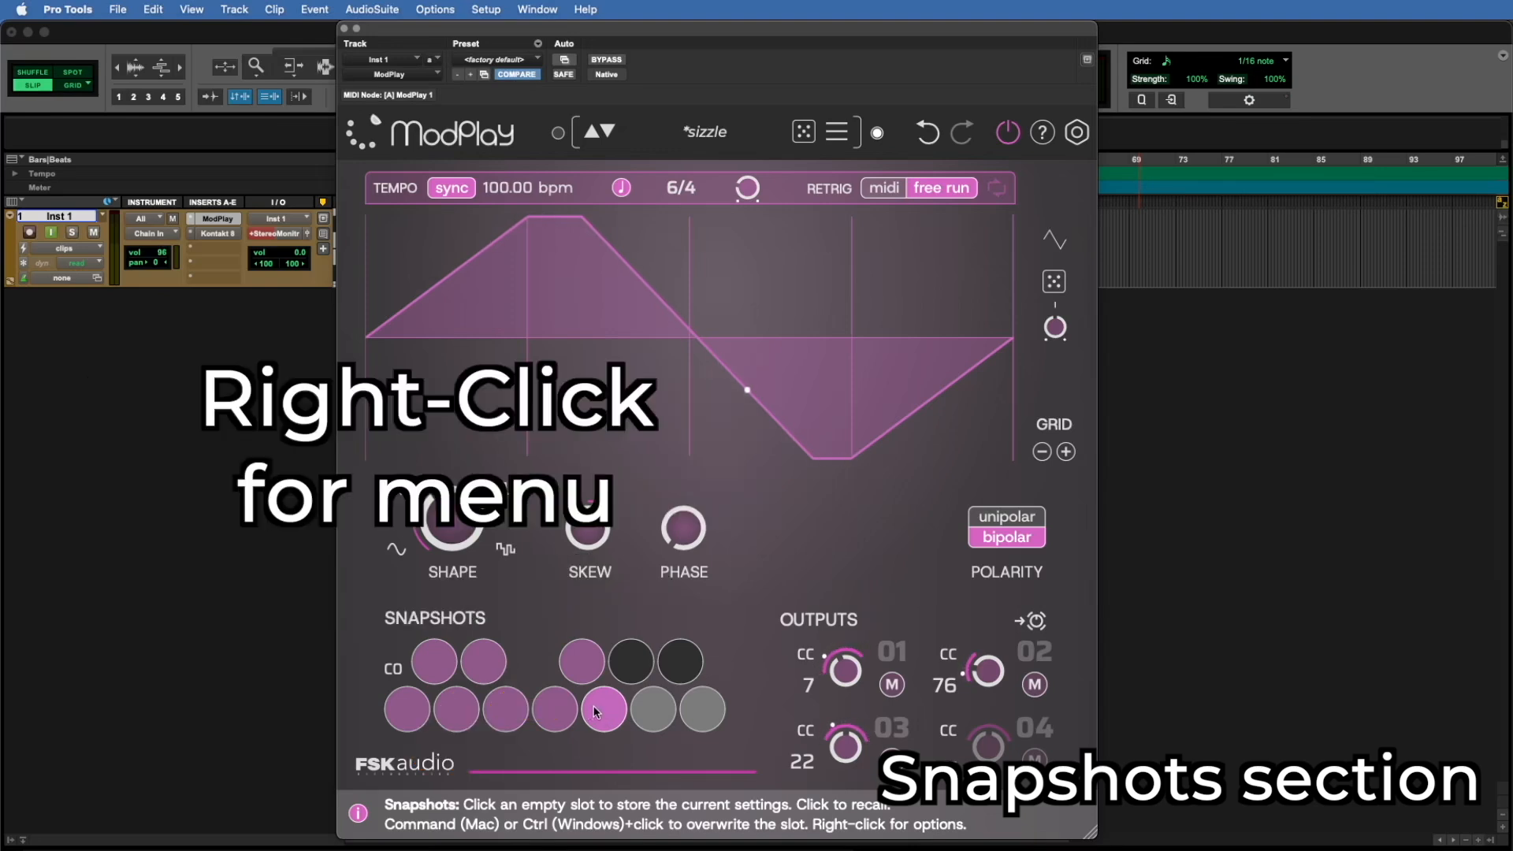
right_click(596, 712)
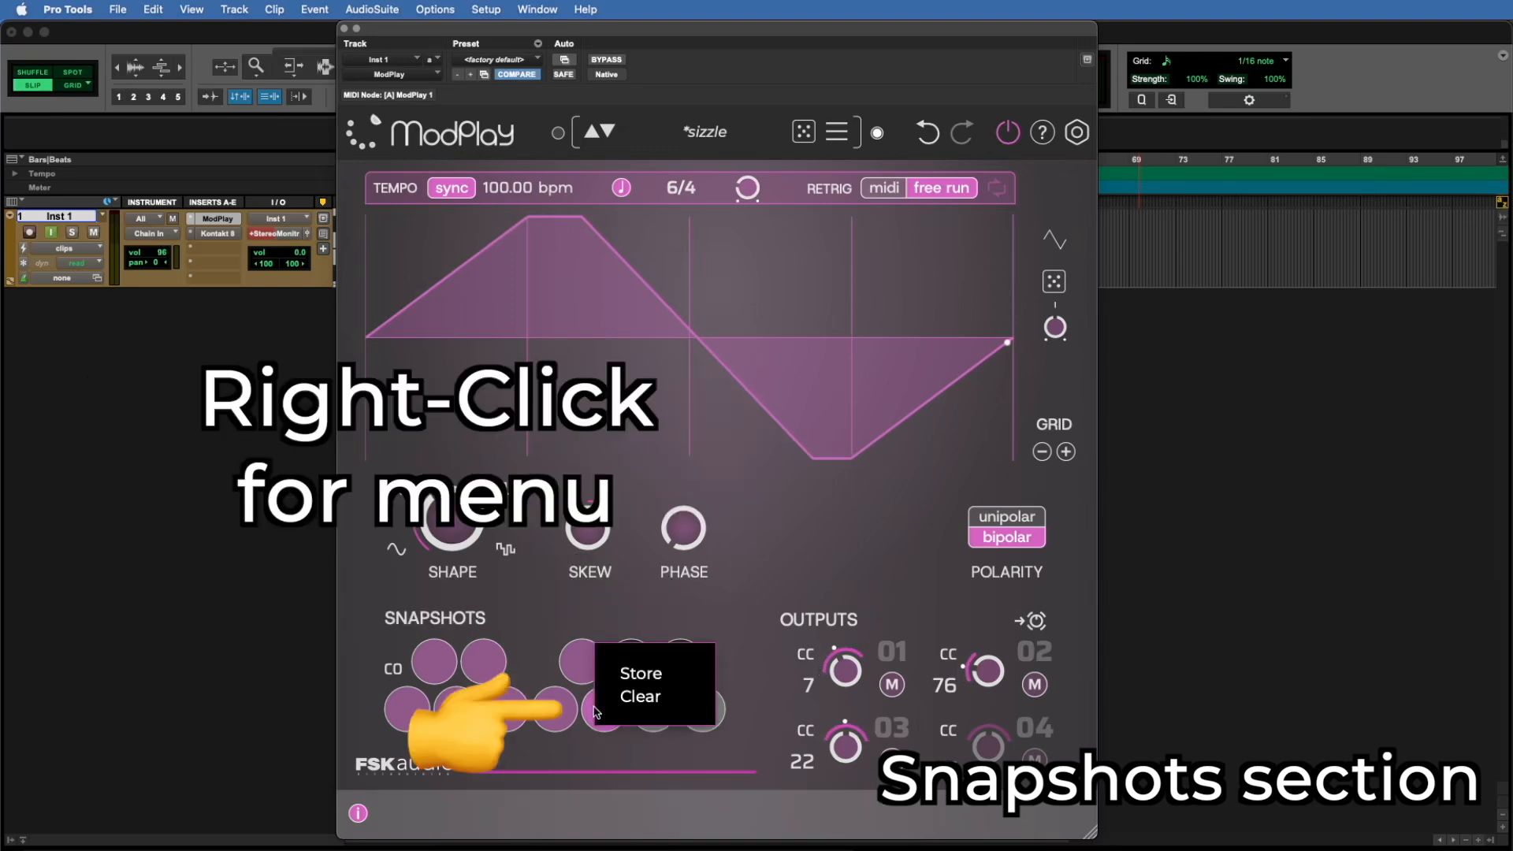
click(658, 699)
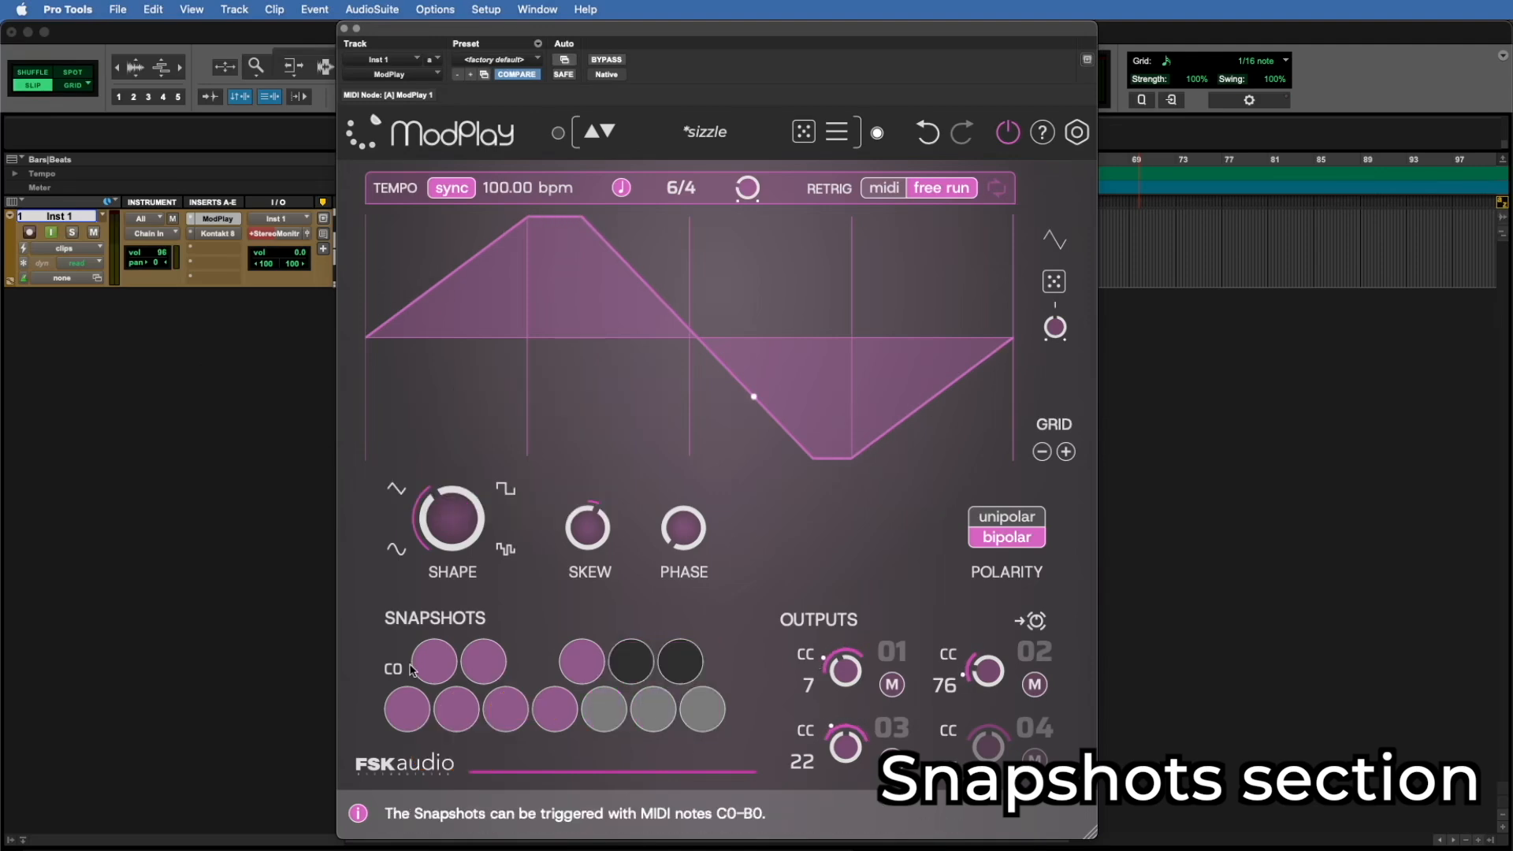
Step: Recall the E0 snapshot, followed by the F0 snapshot
click(505, 709)
click(561, 707)
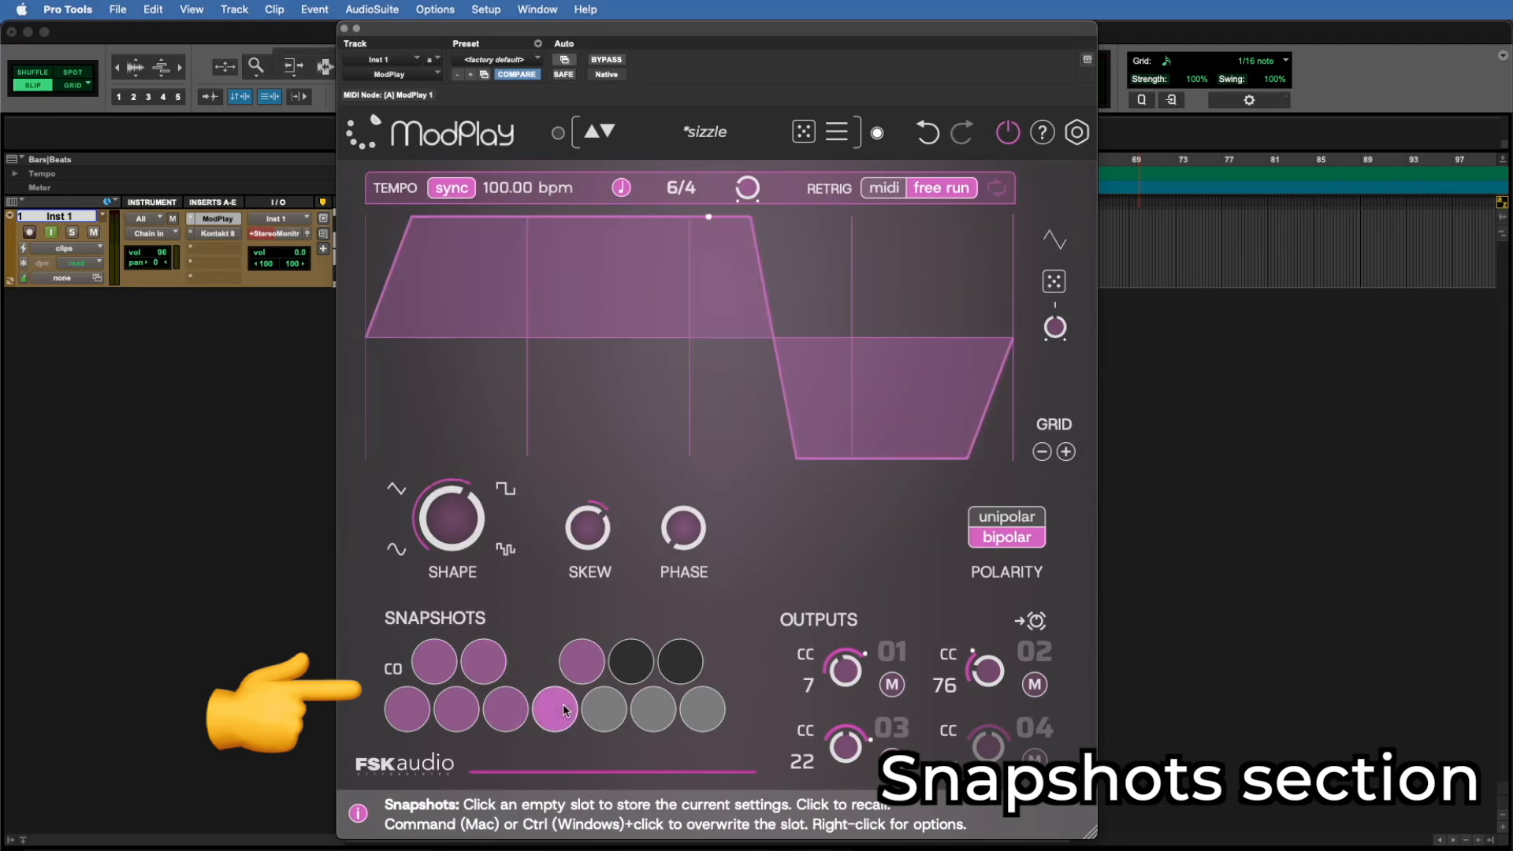